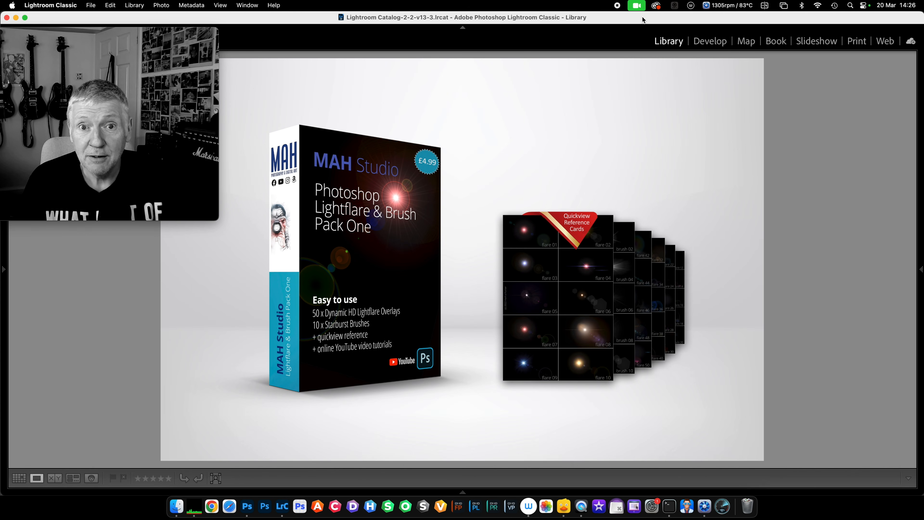
Browse the library images from the product box through the sample flares and flare reference cards to the street lamp photo
{"action": "key", "text": "Right"}
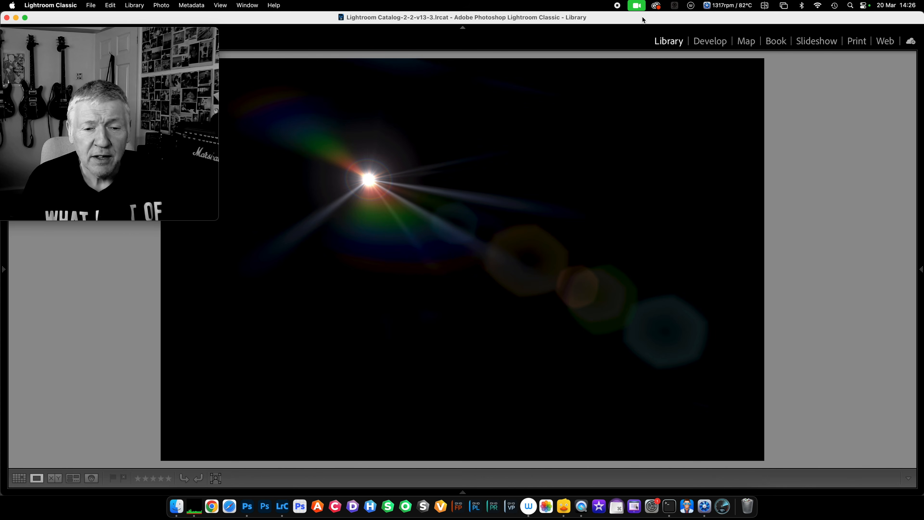
{"action": "key", "text": "Right"}
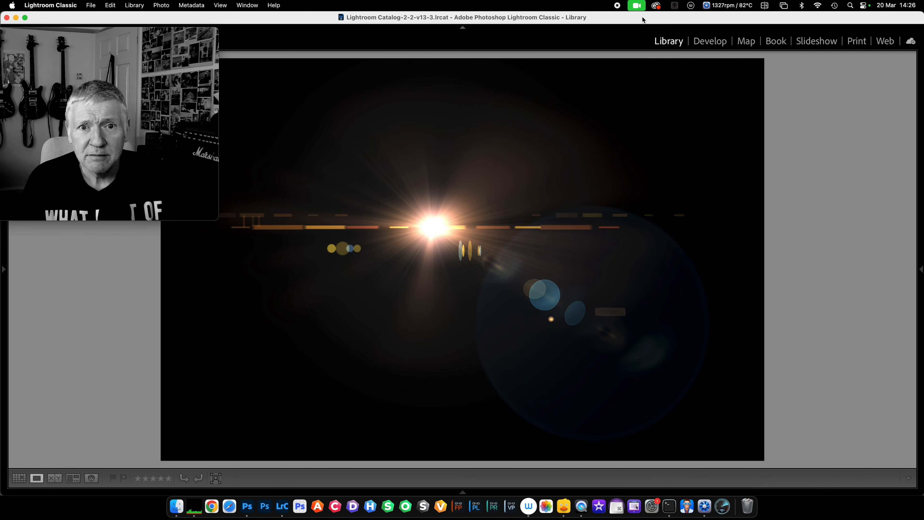
{"action": "key", "text": "Right"}
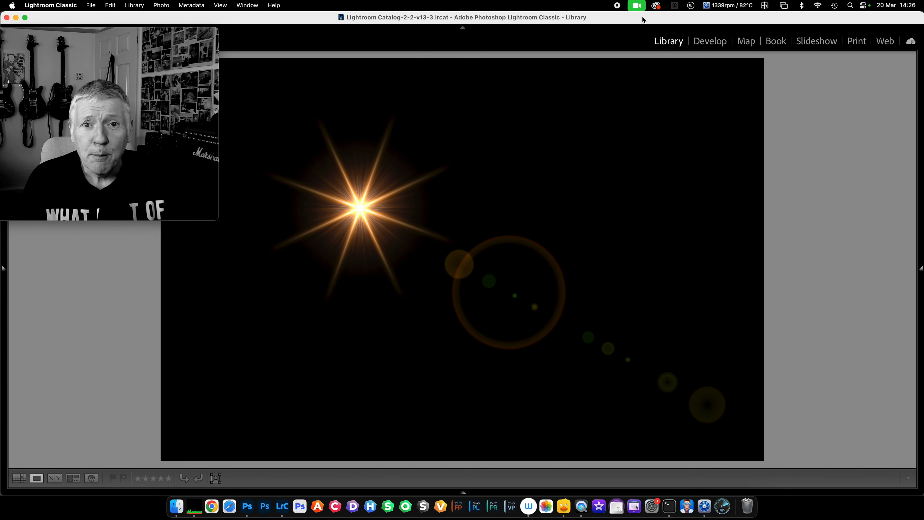
{"action": "key", "text": "Right"}
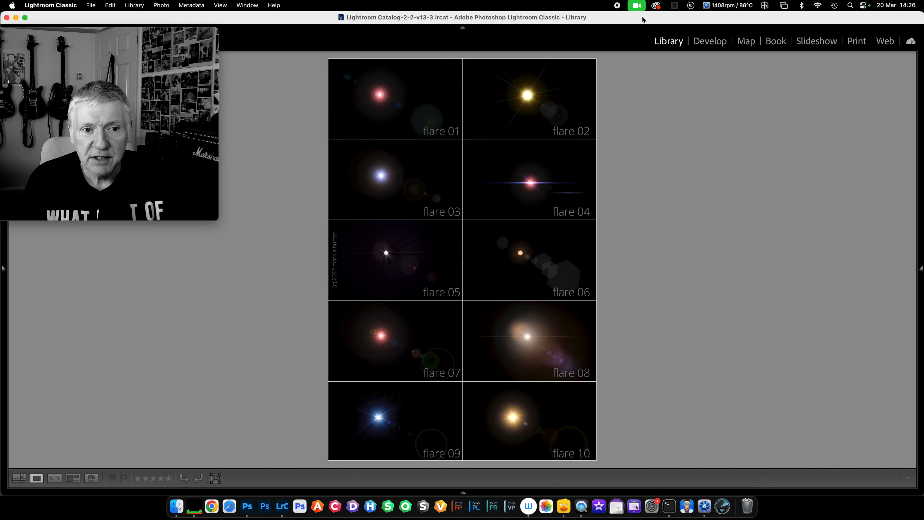
{"action": "key", "text": "Right"}
{"action": "key", "text": "Right"}
{"action": "key", "text": "Right"}
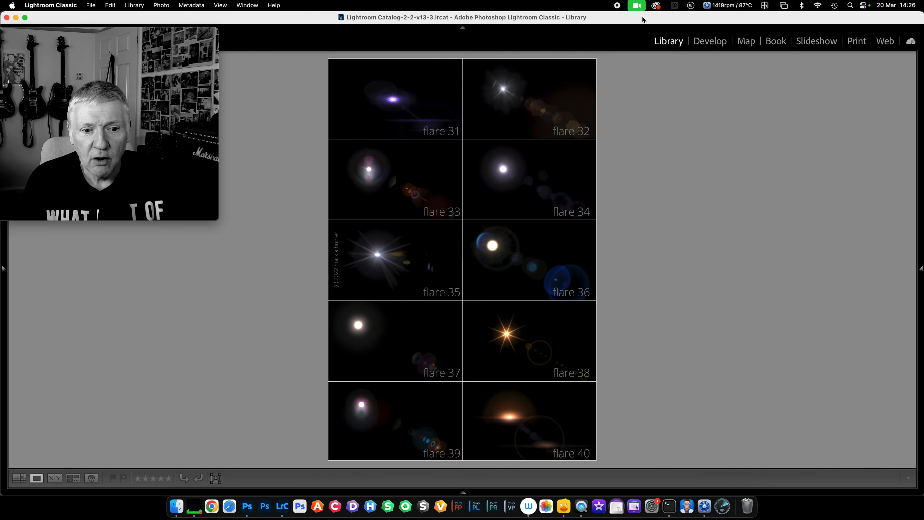
{"action": "key", "text": "Right"}
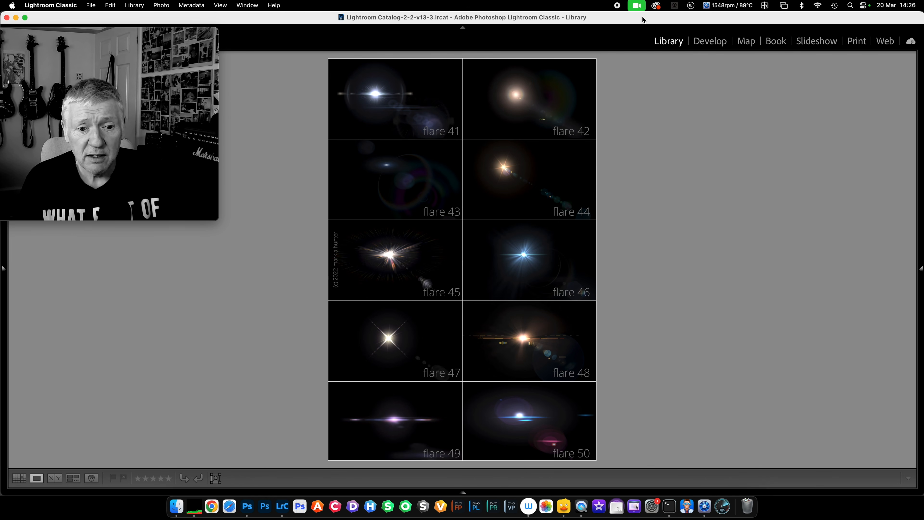
{"action": "key", "text": "Right"}
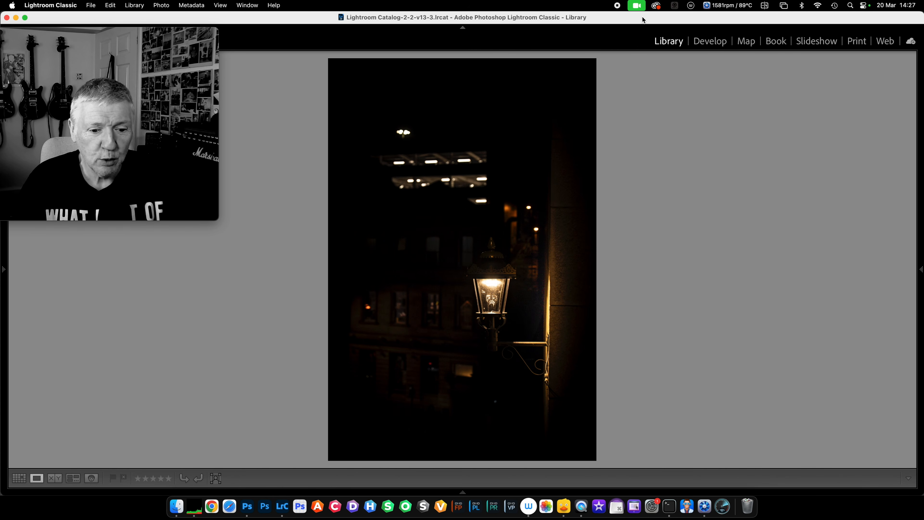
Switch to Photoshop and make the hidden Group 1 visible in both the street lamp image and DSC_6046.NEF
{"action": "left_click", "coordinate": [249, 508]}
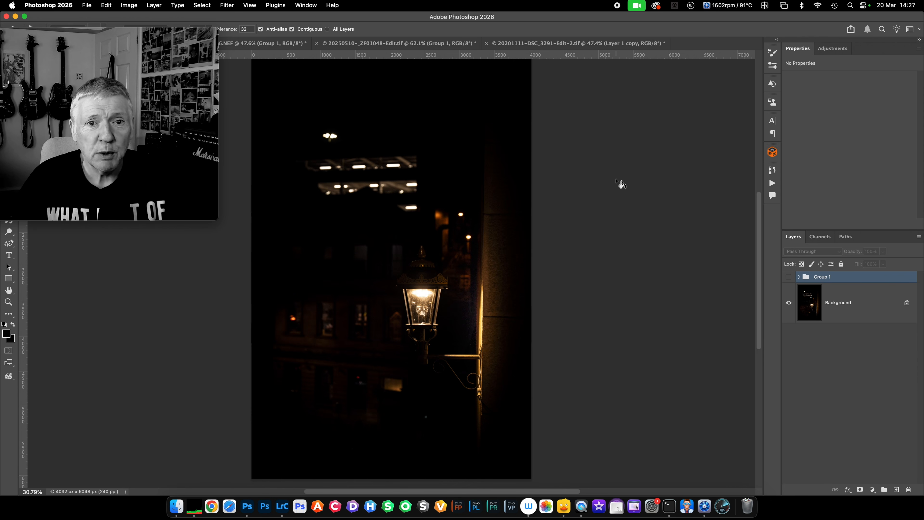
{"action": "left_click", "coordinate": [788, 278]}
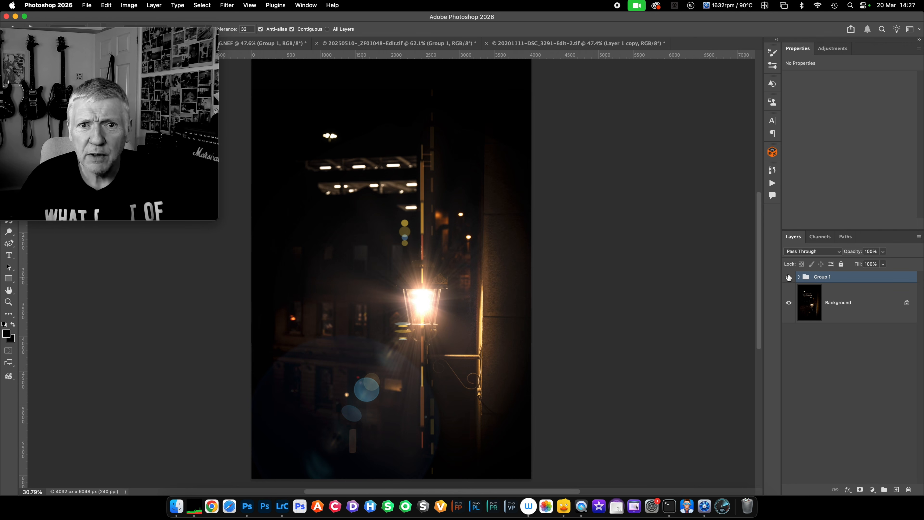
{"action": "left_click_drag", "start_coordinate": [153, 34], "coordinate": [153, 67]}
{"action": "left_click", "coordinate": [244, 45]}
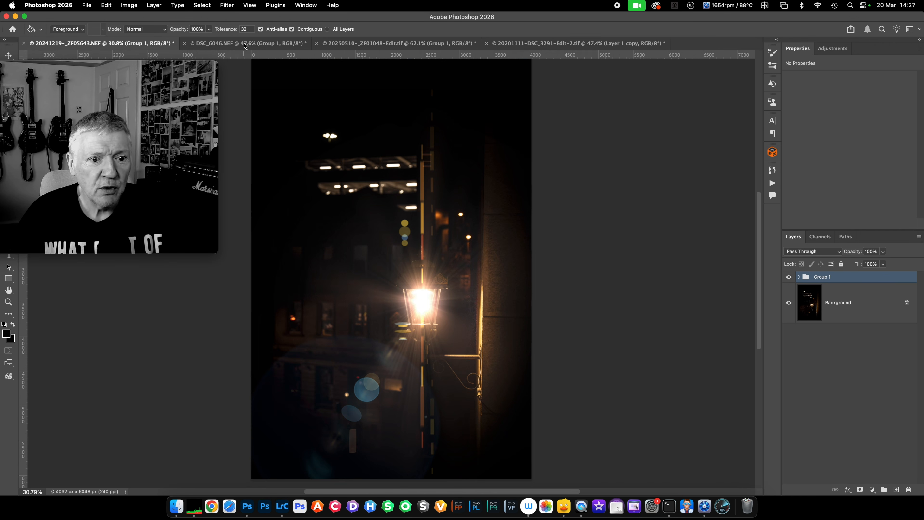
{"action": "left_click", "coordinate": [244, 46]}
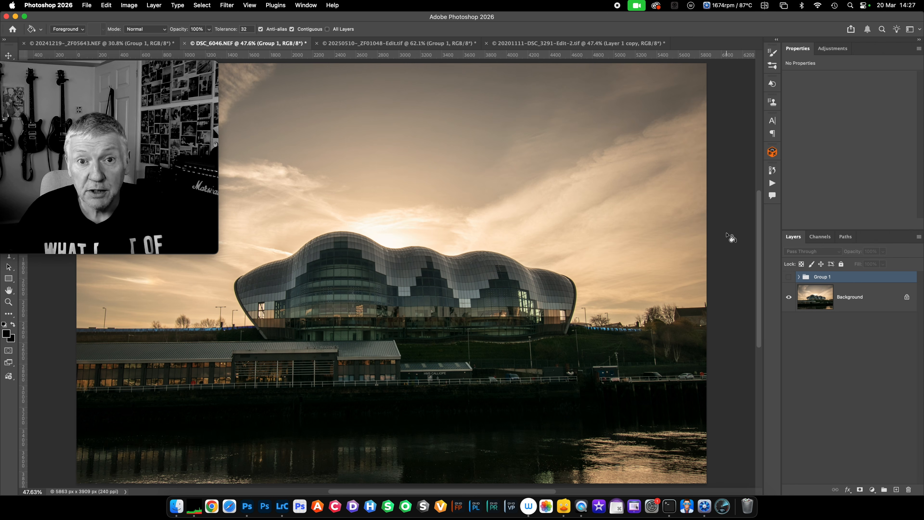
{"action": "left_click", "coordinate": [788, 278]}
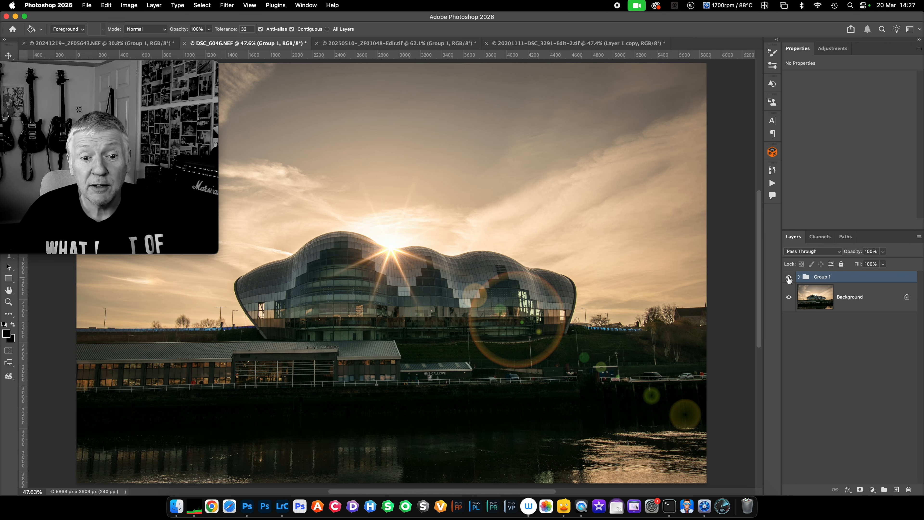
Make Group 1 visible in 20250510-_ZF01048-Edit.tif and Layer 1 copy visible in the bridge image 20201111-DSC_3291-Edit-2.tif
{"action": "left_click", "coordinate": [388, 43]}
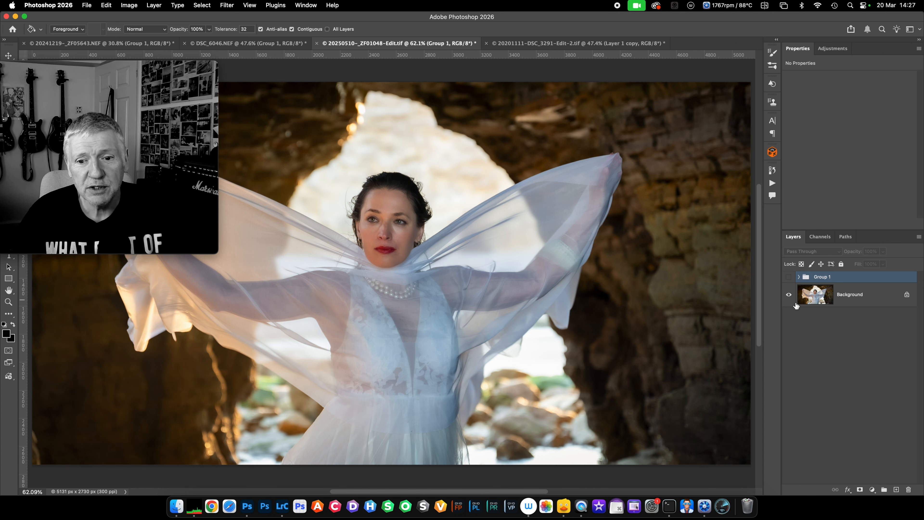
{"action": "left_click", "coordinate": [788, 277]}
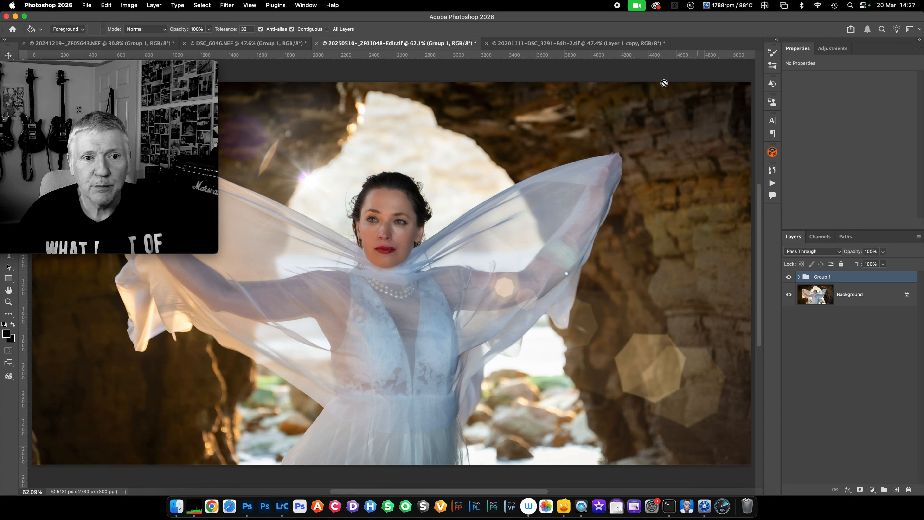
{"action": "left_click", "coordinate": [560, 45]}
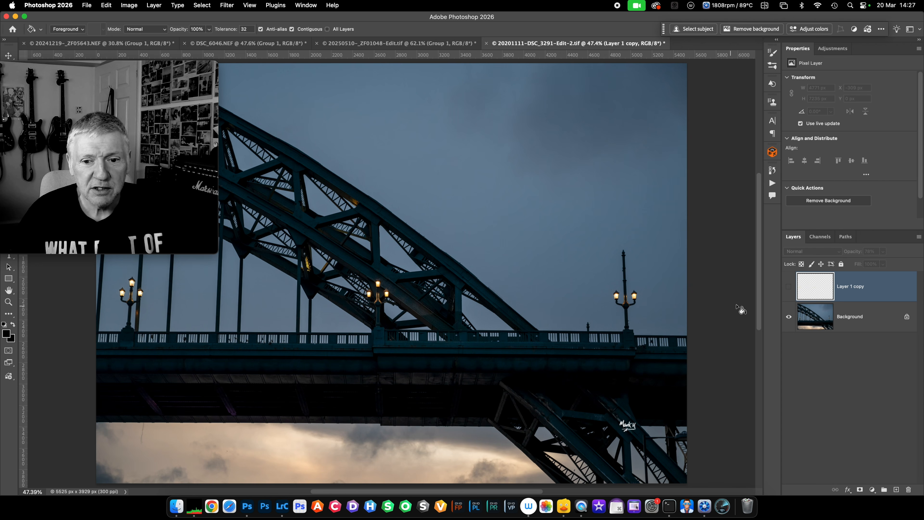
{"action": "left_click", "coordinate": [789, 289]}
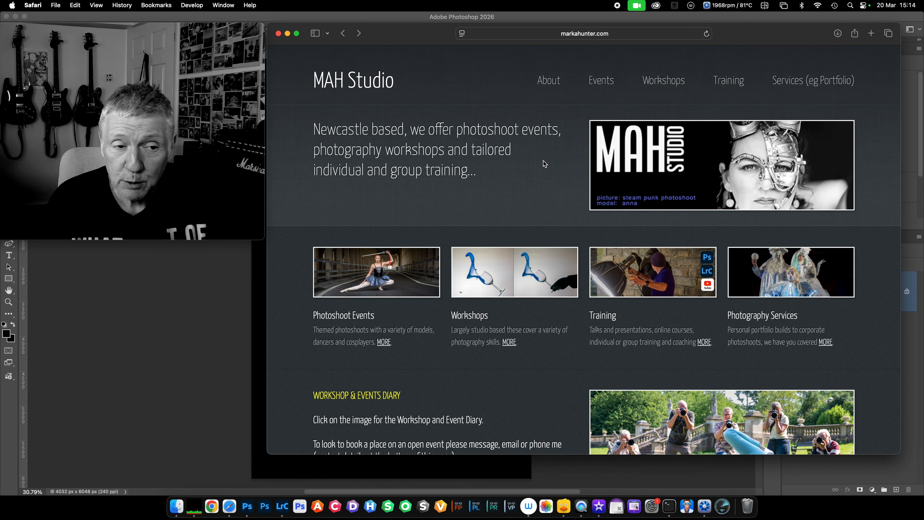
Open the lightflare and brush pack download page on the MAH Studio website and download the FLARE & BRUSH PACK
{"action": "left_click", "coordinate": [359, 34]}
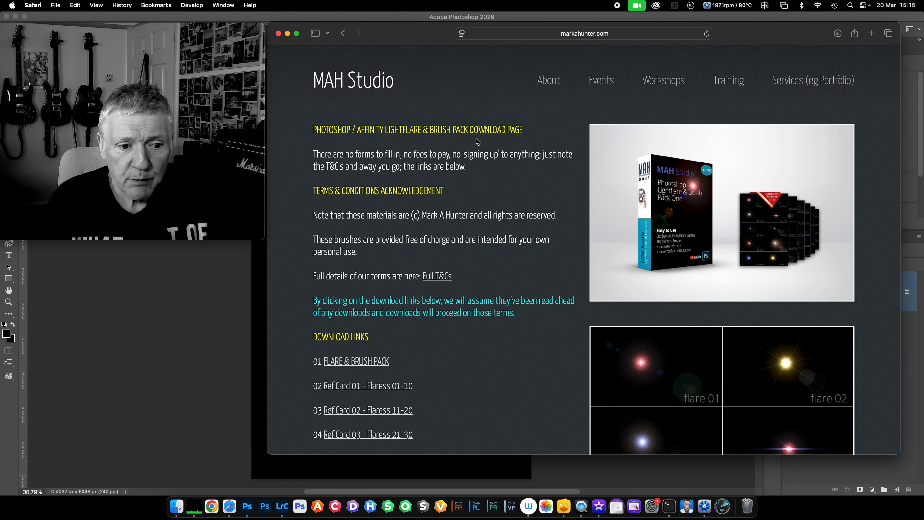
{"action": "scroll", "coordinate": [722, 362], "scroll_direction": "down", "scroll_amount": 5}
{"action": "scroll", "coordinate": [721, 362], "scroll_direction": "down", "scroll_amount": 10}
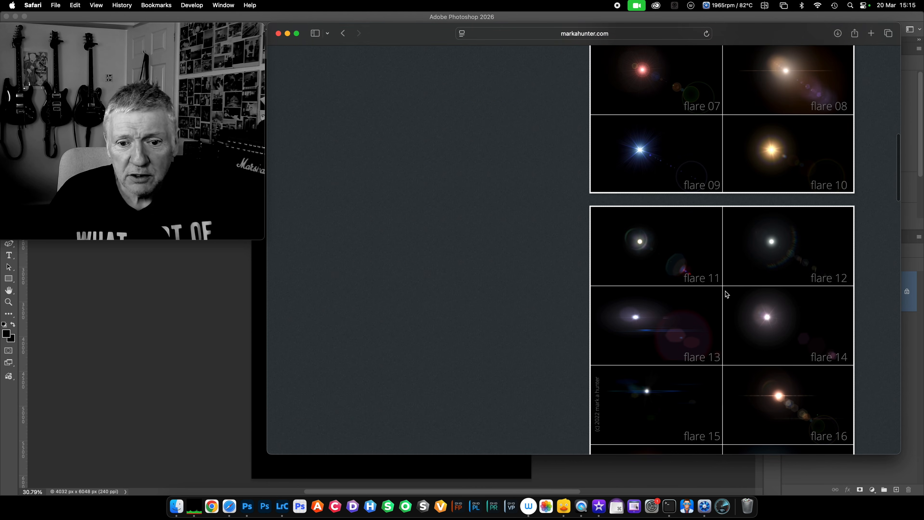
{"action": "scroll", "coordinate": [725, 295], "scroll_direction": "up", "scroll_amount": 10}
{"action": "scroll", "coordinate": [725, 294], "scroll_direction": "down", "scroll_amount": 2}
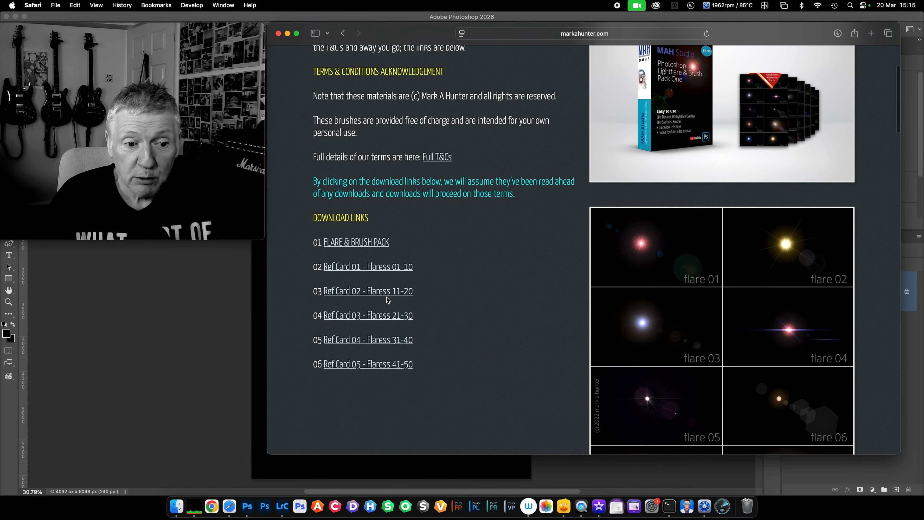
{"action": "left_click", "coordinate": [364, 247]}
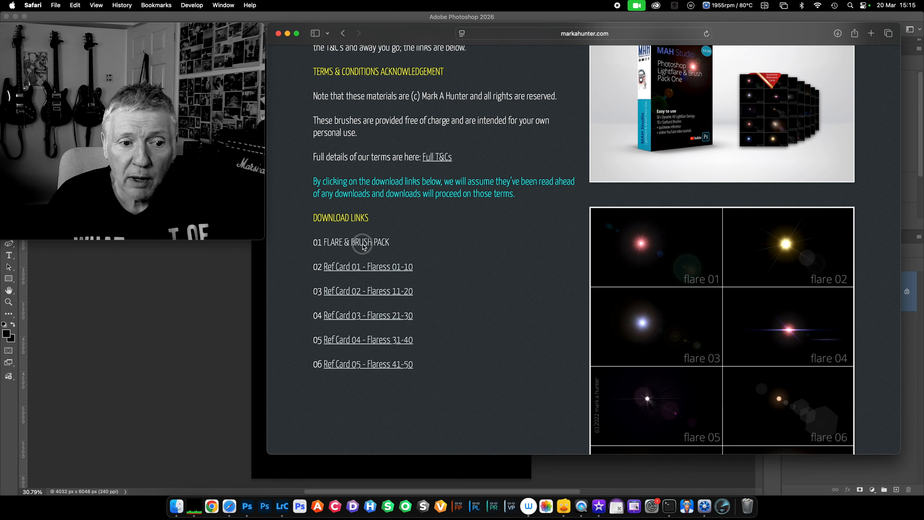
Close the browser window and extract the downloaded MAH-Studio pack zip from the Downloads folder in Finder
{"action": "left_click", "coordinate": [278, 33]}
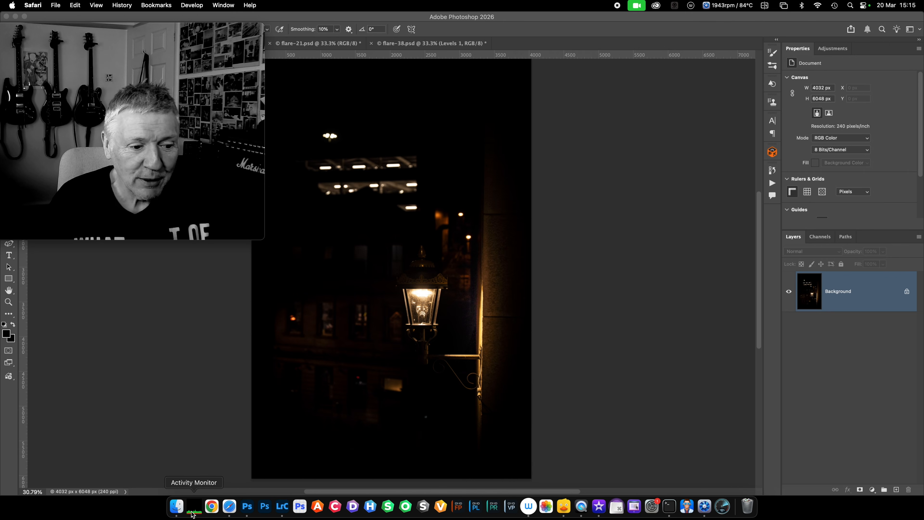
{"action": "left_click", "coordinate": [177, 507]}
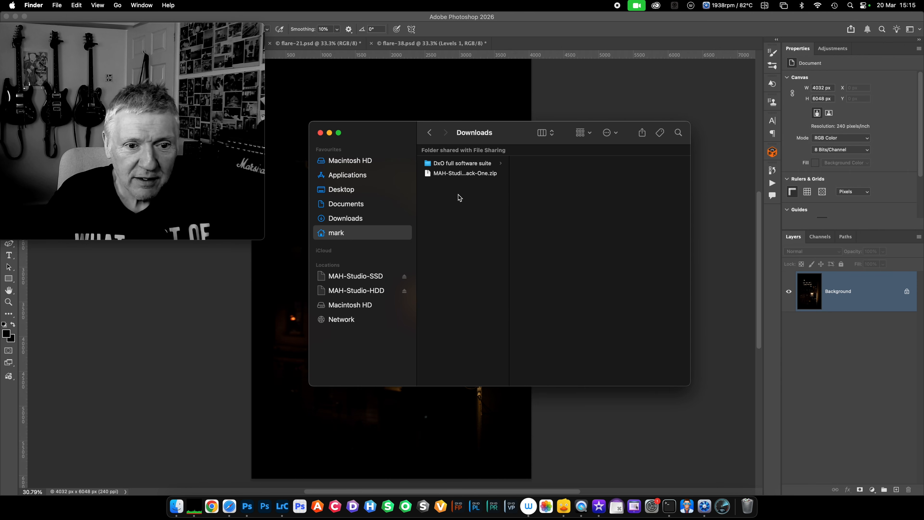
{"action": "double_click", "coordinate": [464, 175]}
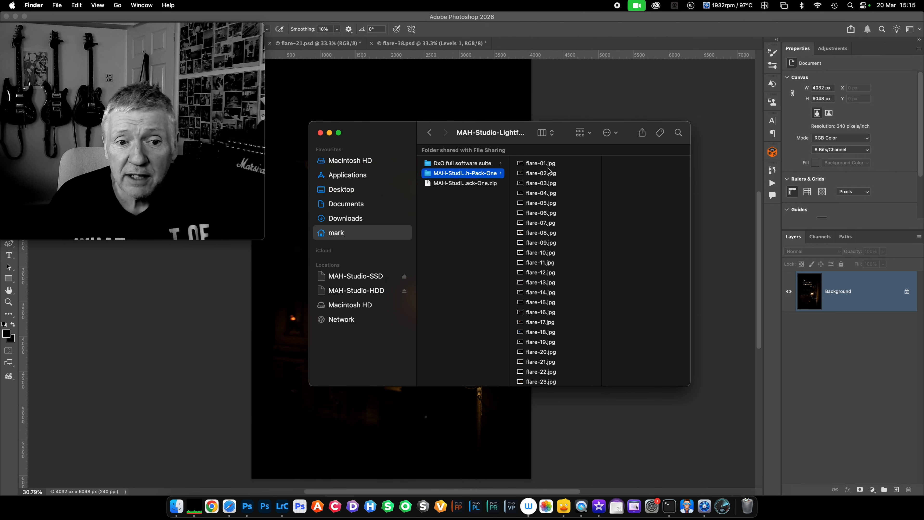
Preview the flare images in the extracted pack folder one after another, from flare-01.jpg to flare-11.jpg
{"action": "left_click", "coordinate": [548, 165]}
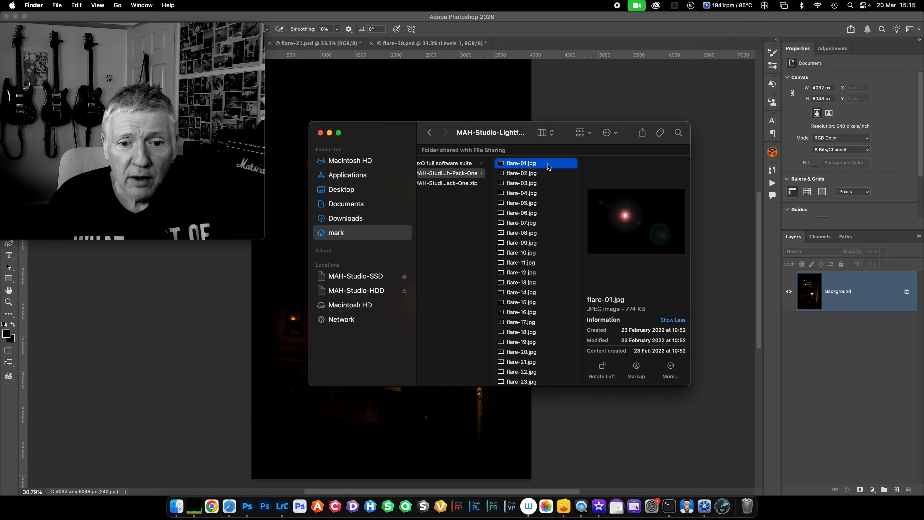
{"action": "key", "text": "Down"}
{"action": "key", "text": "Down"}
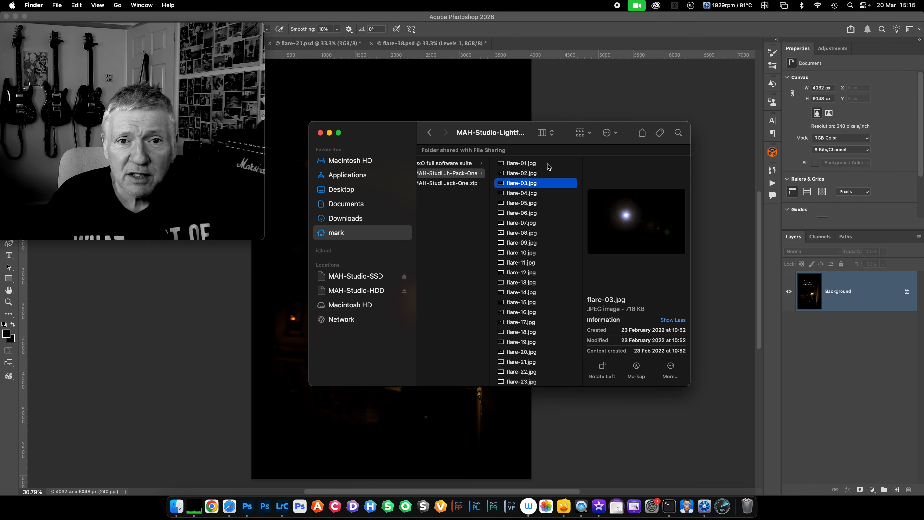
{"action": "key", "text": "Down"}
{"action": "key", "text": "Down"}
{"action": "key", "text": "Down"}
{"action": "key", "text": "Down"}
{"action": "key", "text": "Down"}
{"action": "key", "text": "Down"}
{"action": "key", "text": "Down"}
{"action": "key", "text": "Down"}
Preview flare-quickview-01-10.jpg, pack-one-box.jpg and starburst-quickview-brushes.jpg near the end of the pack folder
{"action": "scroll", "coordinate": [521, 243], "scroll_direction": "down", "scroll_amount": 5}
{"action": "scroll", "coordinate": [520, 243], "scroll_direction": "down", "scroll_amount": 10}
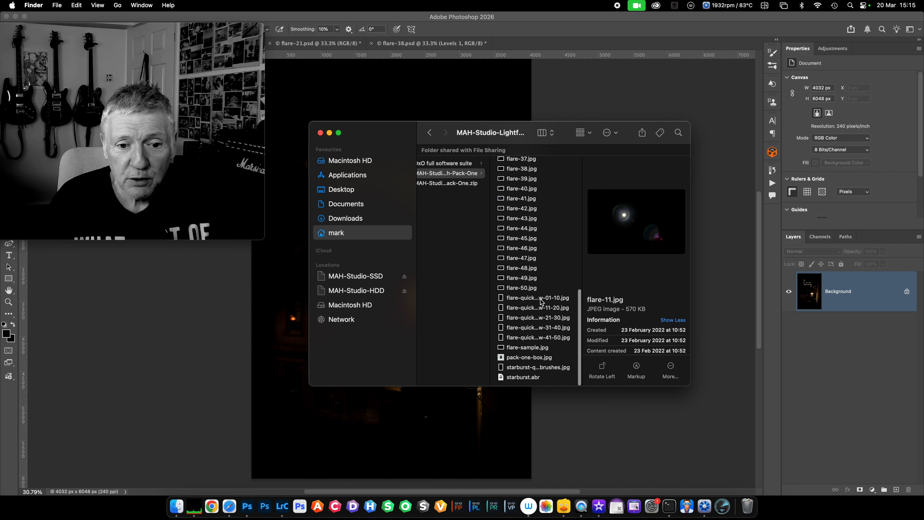
{"action": "left_click", "coordinate": [541, 298]}
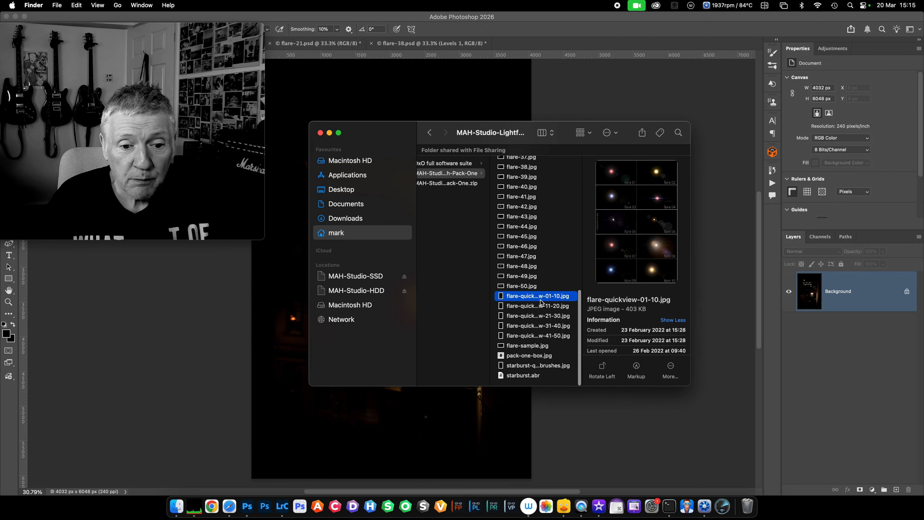
{"action": "left_click", "coordinate": [522, 360]}
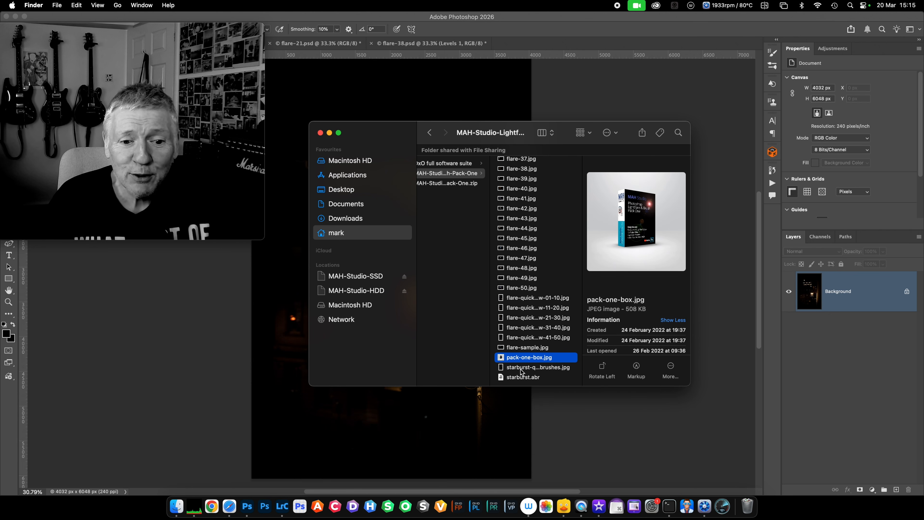
{"action": "left_click", "coordinate": [522, 368]}
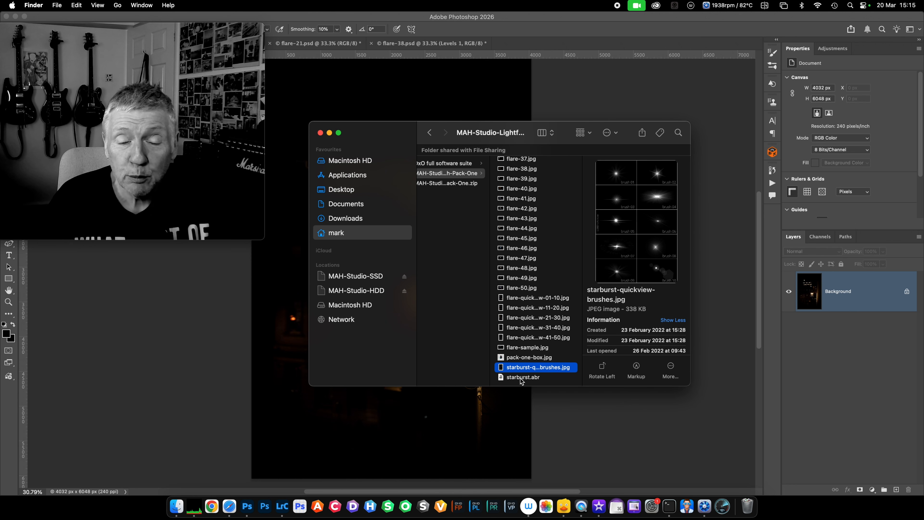
Switch to Photoshop and import the starburst.abr brush file from the extracted pack folder into the Brushes panel
{"action": "left_click", "coordinate": [568, 19]}
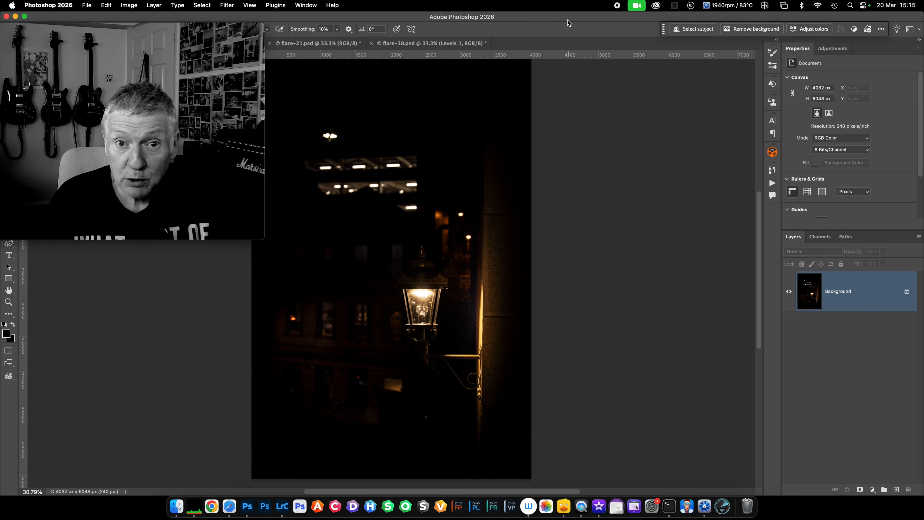
{"action": "left_click", "coordinate": [307, 7]}
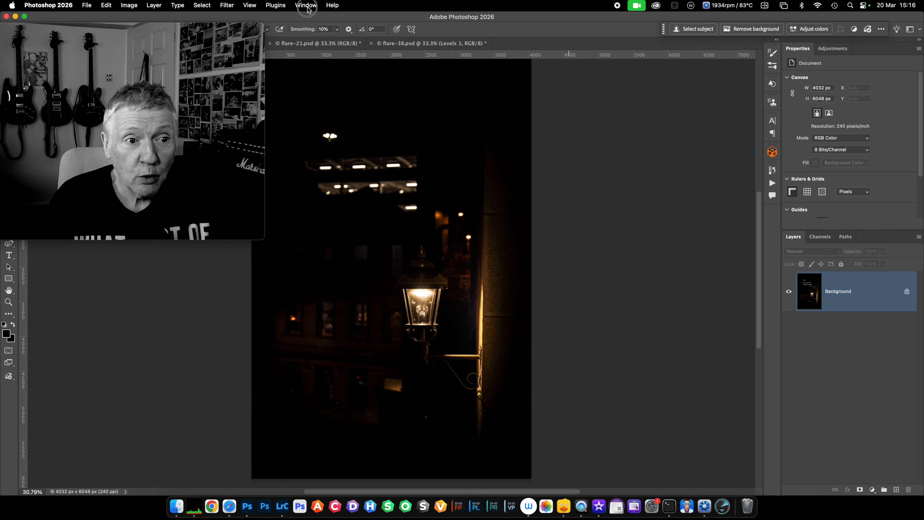
{"action": "left_click", "coordinate": [341, 82]}
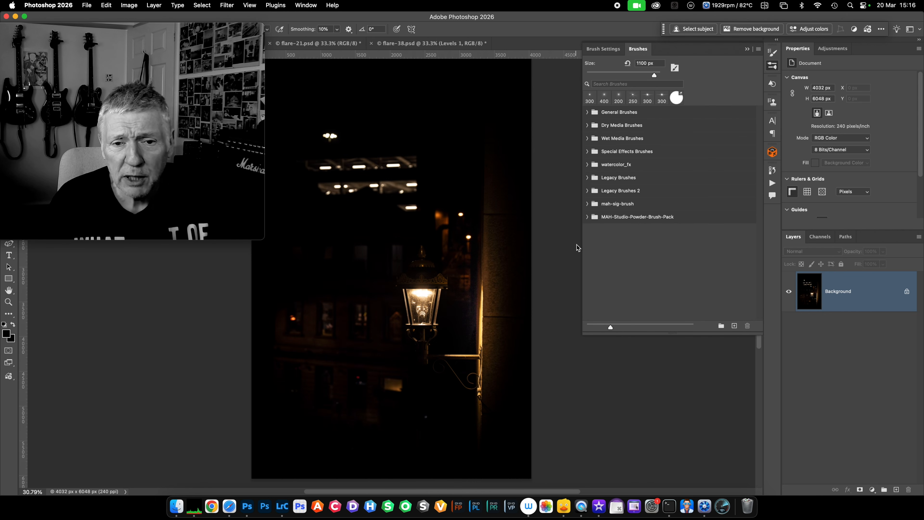
{"action": "left_click", "coordinate": [758, 50]}
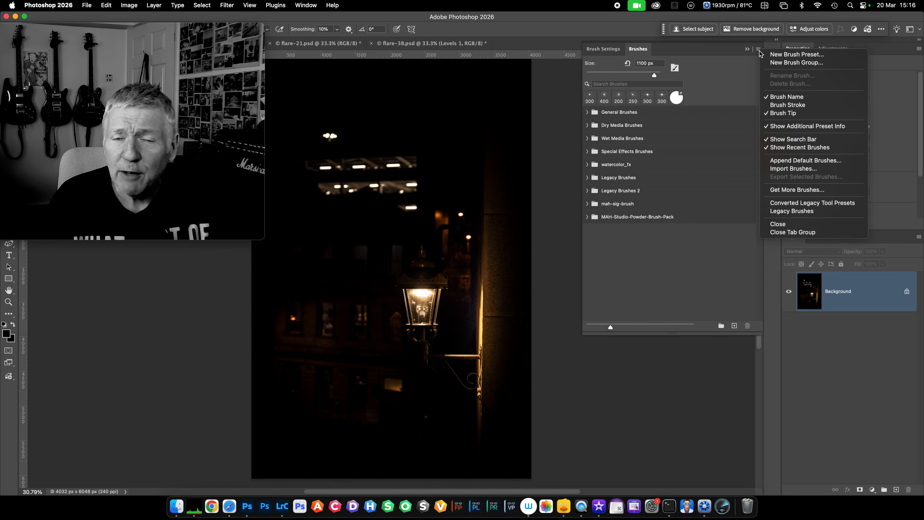
{"action": "left_click", "coordinate": [759, 52]}
{"action": "left_click", "coordinate": [759, 52]}
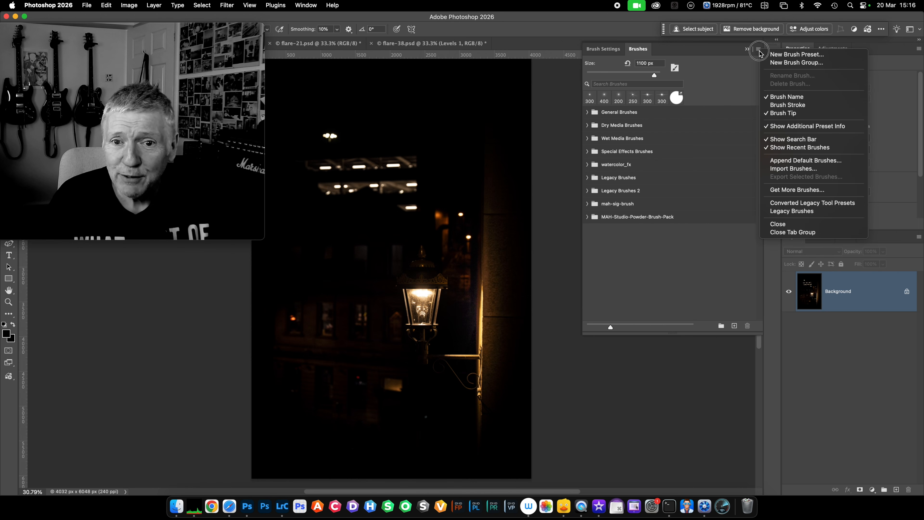
{"action": "left_click", "coordinate": [797, 170]}
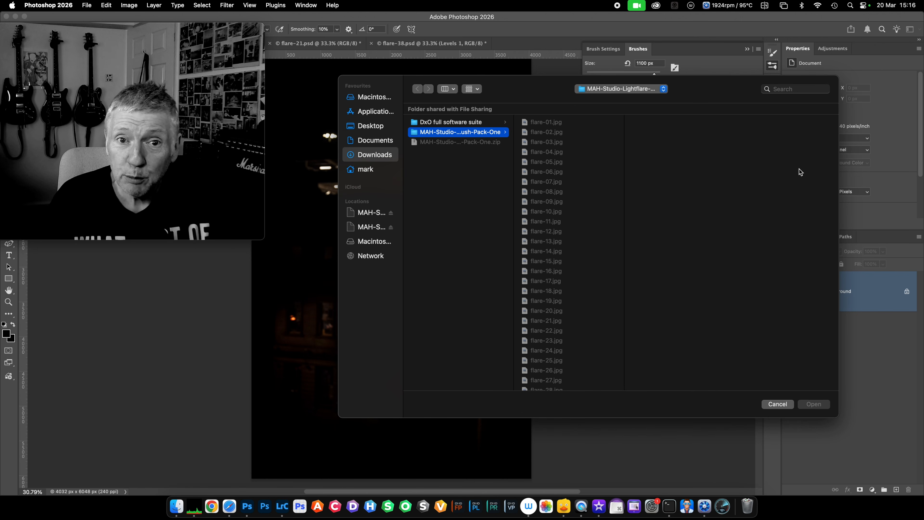
{"action": "scroll", "coordinate": [556, 174], "scroll_direction": "down", "scroll_amount": 10}
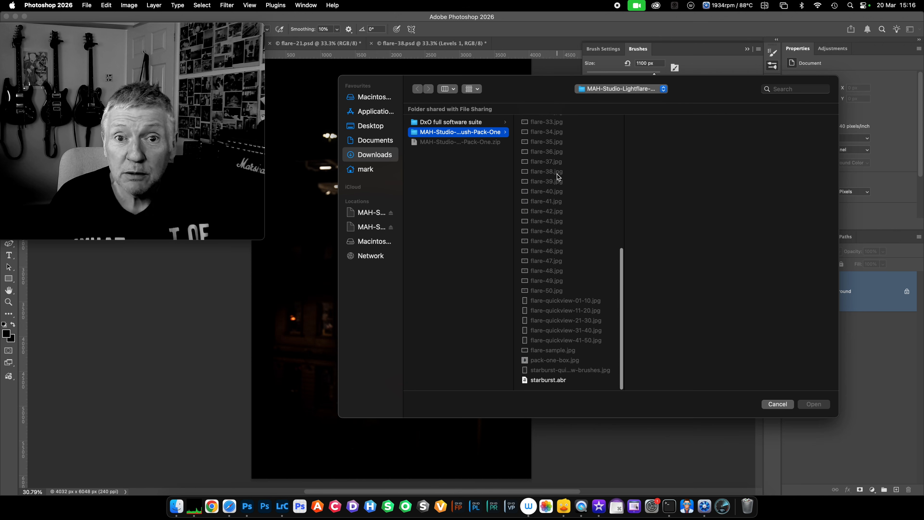
{"action": "left_click", "coordinate": [545, 382]}
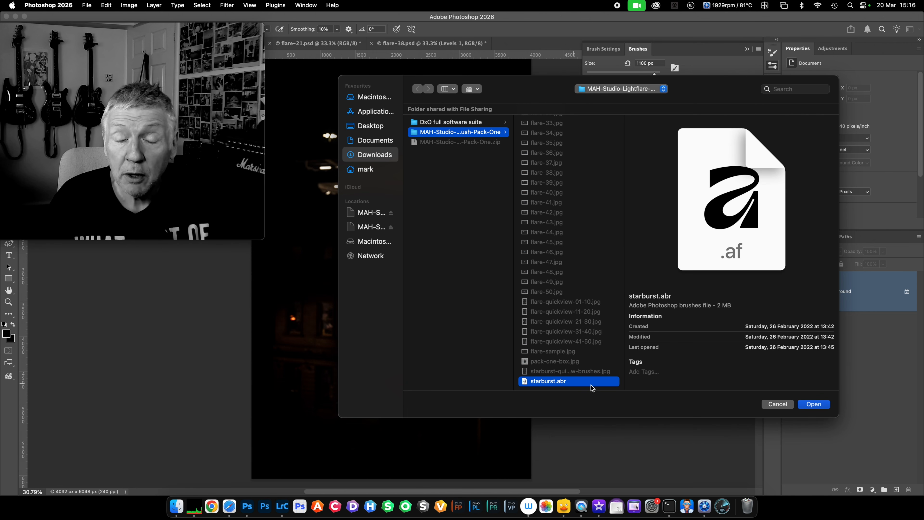
{"action": "left_click", "coordinate": [819, 405]}
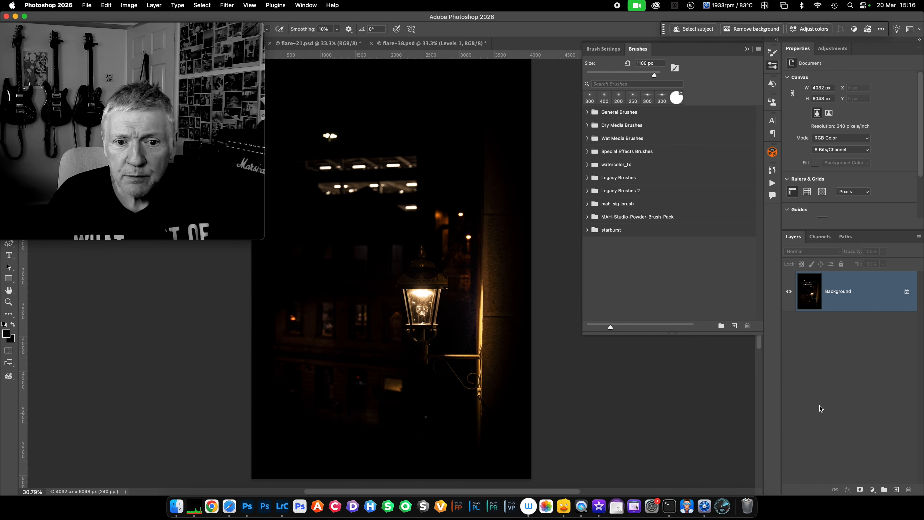
Select the star-burst-03 brush from the starburst-brushes group at 900 px and sample the warm yellow of the lit wall edge as paint colour
{"action": "left_click", "coordinate": [587, 230]}
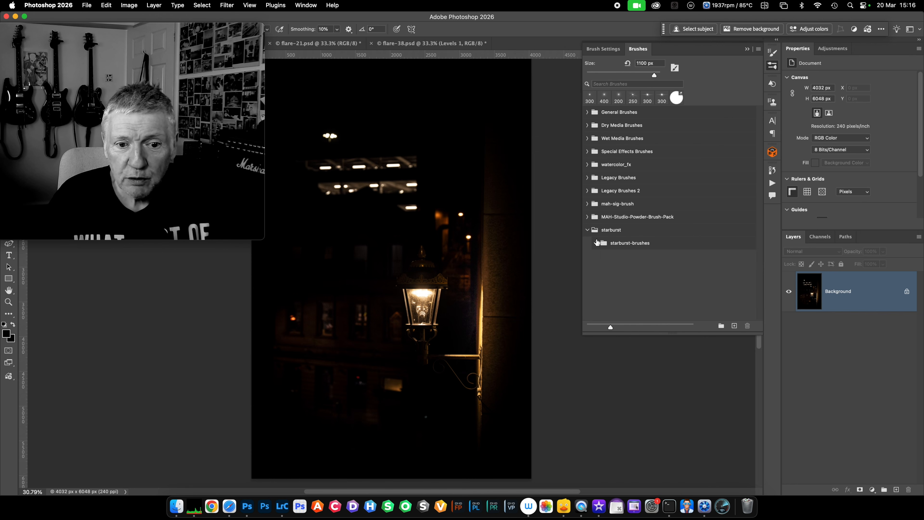
{"action": "left_click", "coordinate": [596, 242]}
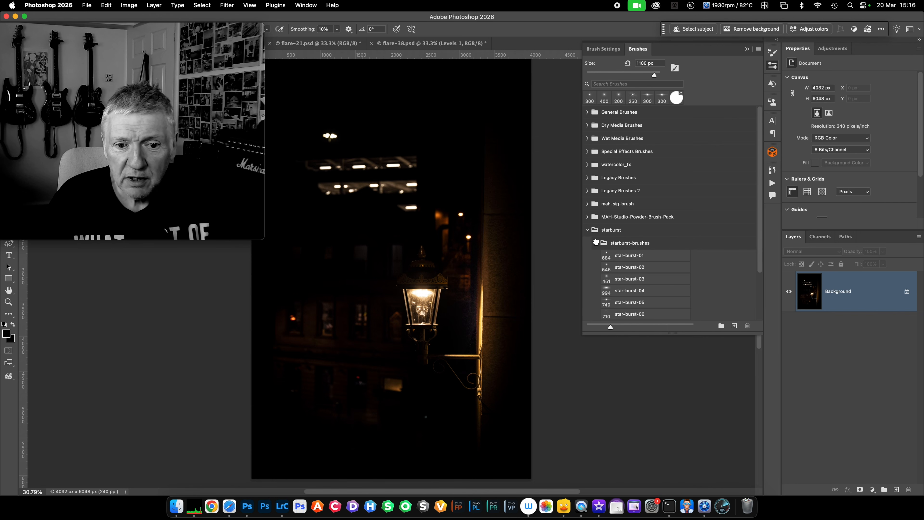
{"action": "left_click", "coordinate": [631, 279]}
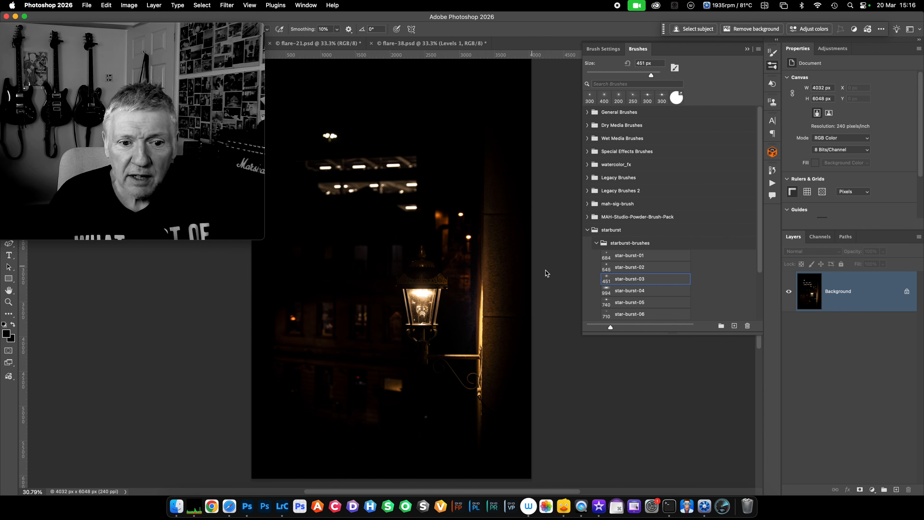
{"action": "key", "text": "bracketright"}
{"action": "key", "text": "bracketright"}
{"action": "key", "text": "bracketright"}
{"action": "key", "text": "bracketright"}
{"action": "key", "text": "bracketright"}
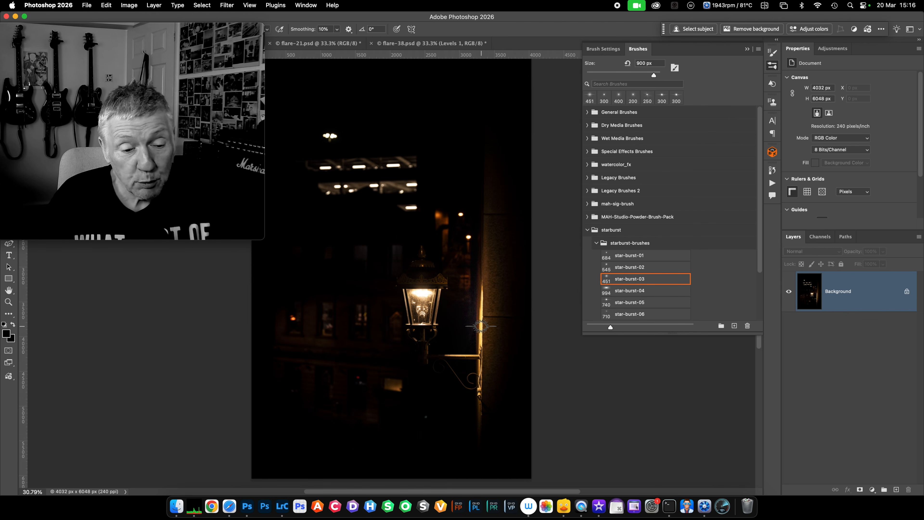
{"action": "key", "text": "alt"}
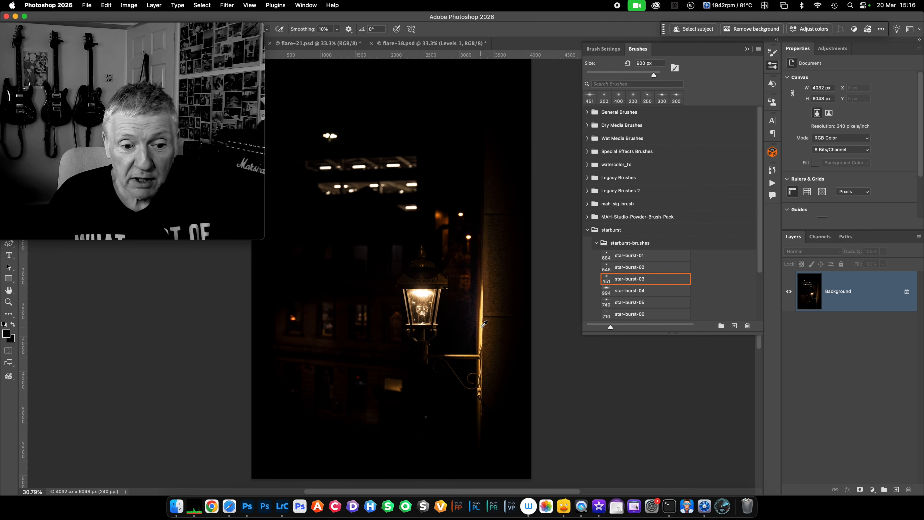
{"action": "left_click", "coordinate": [484, 323], "text": "alt"}
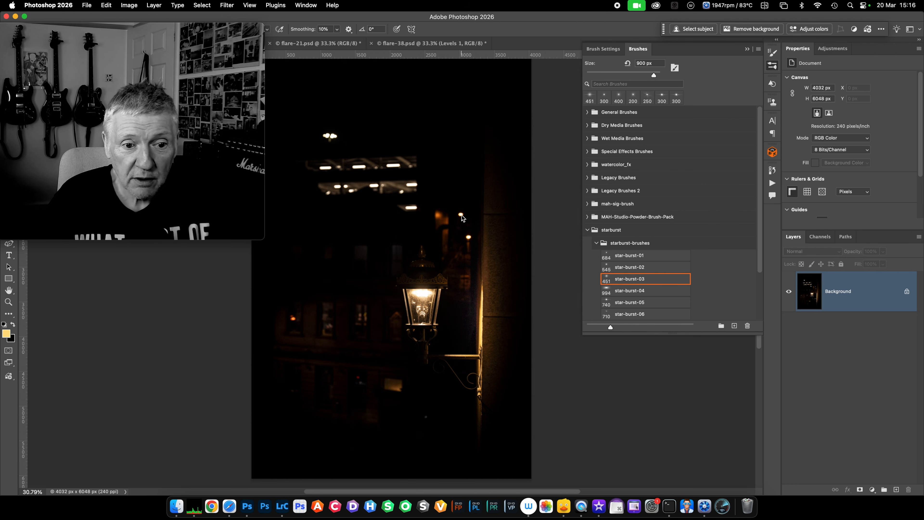
On a new layer, stamp star-burst-03 over the upper and star-burst-06 over the lower of the two small lights above the street lamp
{"action": "left_click", "coordinate": [896, 490]}
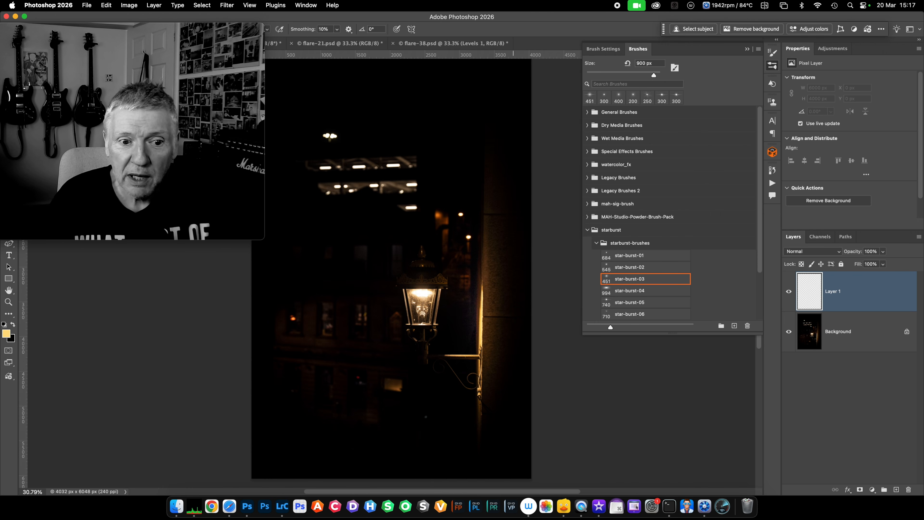
{"action": "left_click", "coordinate": [460, 214]}
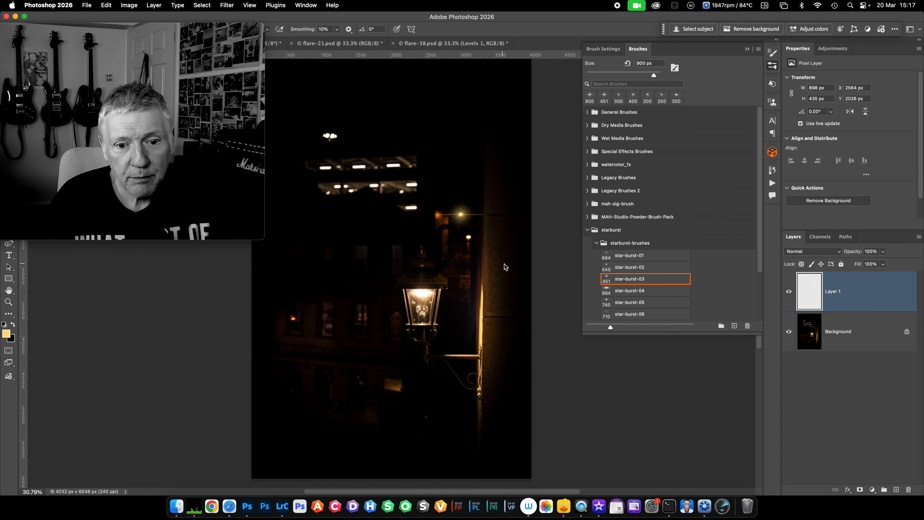
{"action": "left_click", "coordinate": [635, 315]}
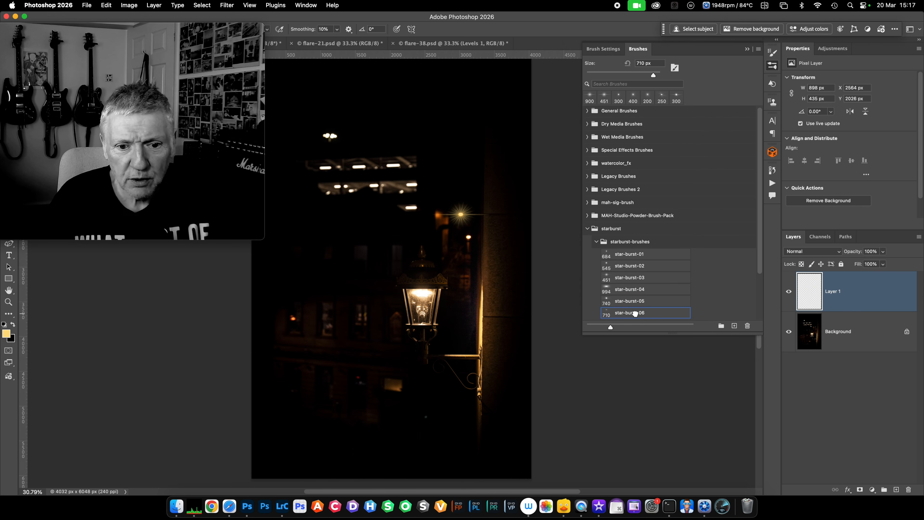
{"action": "left_click", "coordinate": [468, 237]}
Stamp the star-burst-10 brush at 1000 px over the light near the photo's top and the orange light in the dark building
{"action": "scroll", "coordinate": [633, 251], "scroll_direction": "down", "scroll_amount": 3}
{"action": "left_click", "coordinate": [628, 303]}
{"action": "key", "text": "bracketright"}
{"action": "key", "text": "bracketright"}
{"action": "key", "text": "bracketright"}
{"action": "key", "text": "bracketright"}
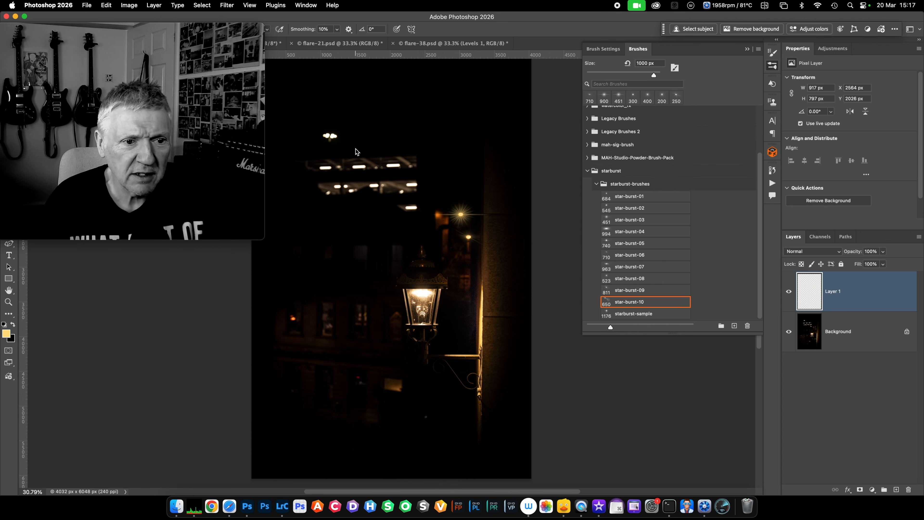
{"action": "left_click", "coordinate": [355, 148]}
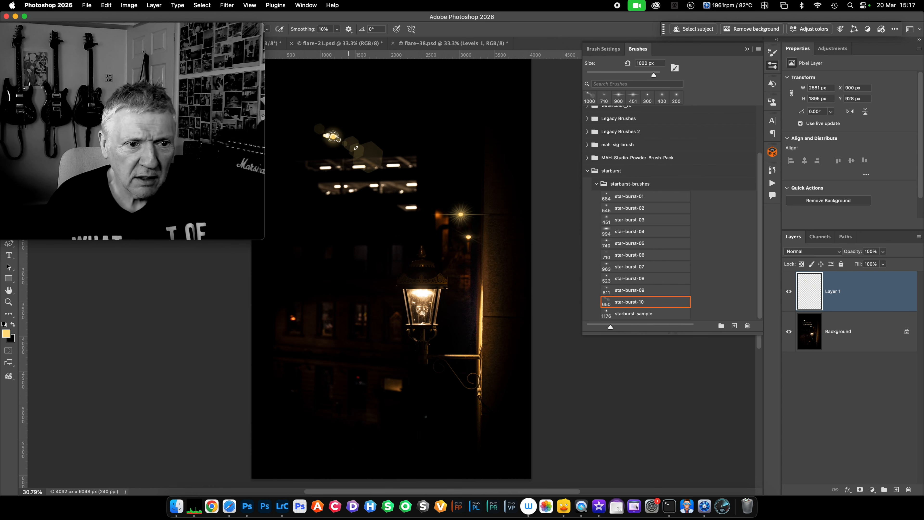
{"action": "left_click", "coordinate": [292, 319]}
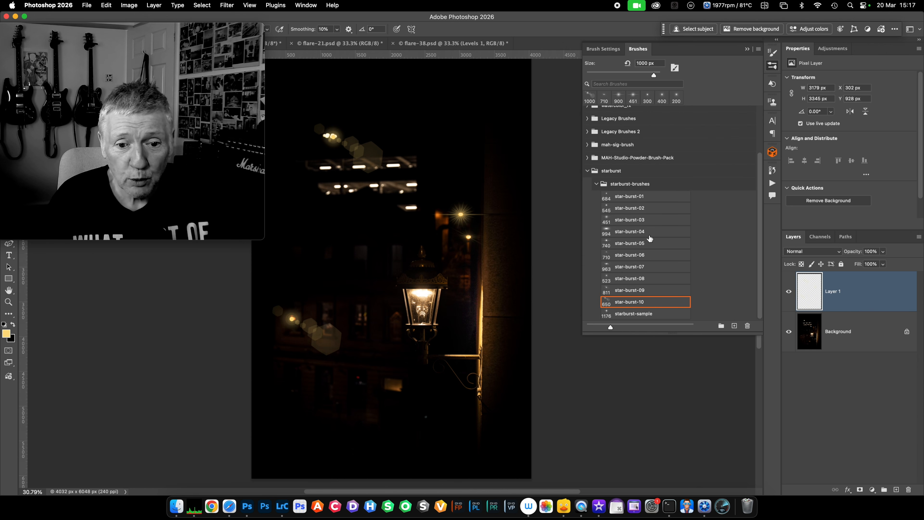
Hide Layer 1 with the stamped starbursts and collapse the Brushes panel
{"action": "left_click", "coordinate": [650, 249]}
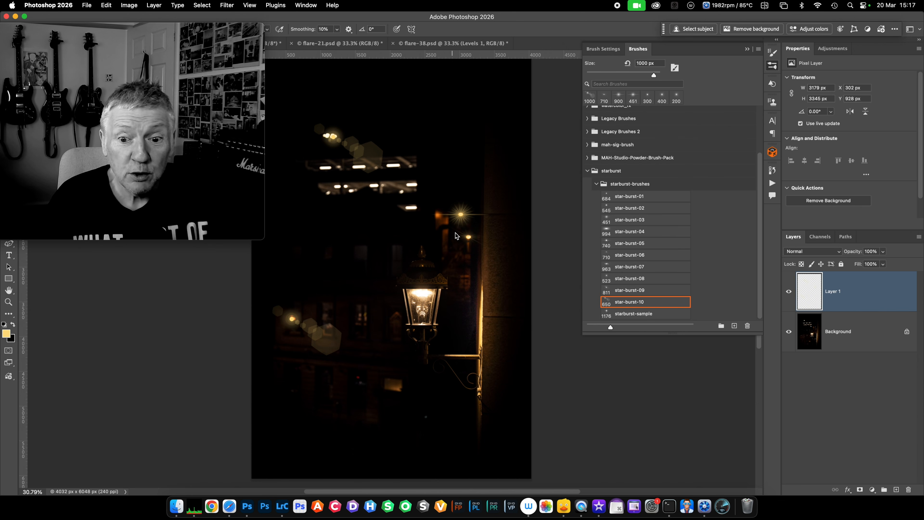
{"action": "left_click", "coordinate": [789, 292]}
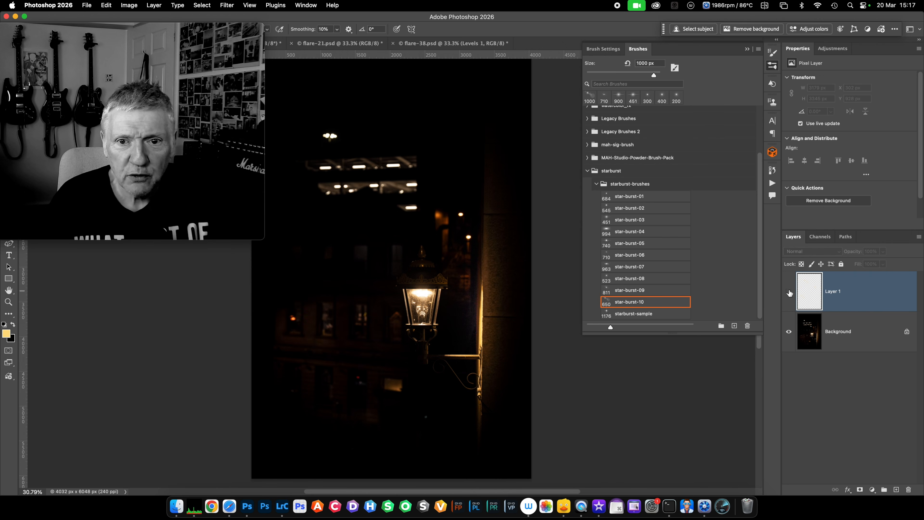
{"action": "left_click", "coordinate": [747, 49]}
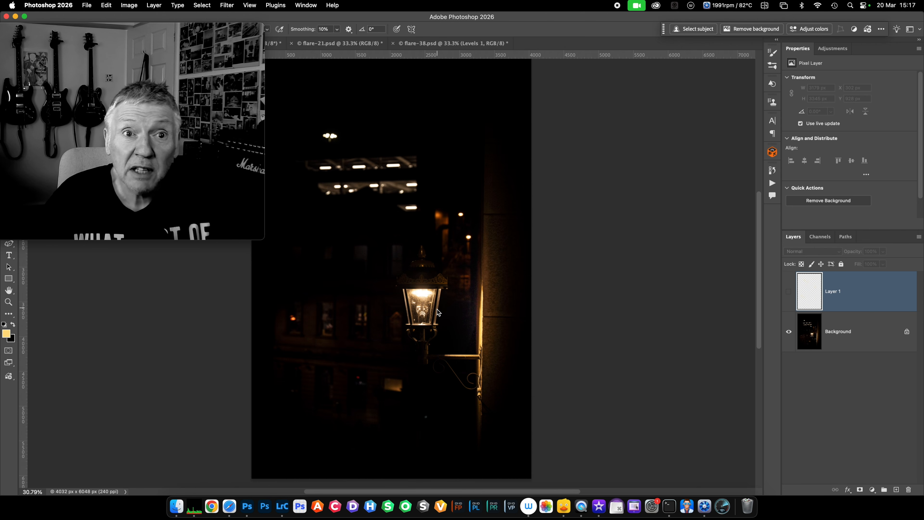
Switch to Lightroom Classic and look through the flare images in the Library grid with enlarged thumbnails
{"action": "left_click", "coordinate": [282, 506]}
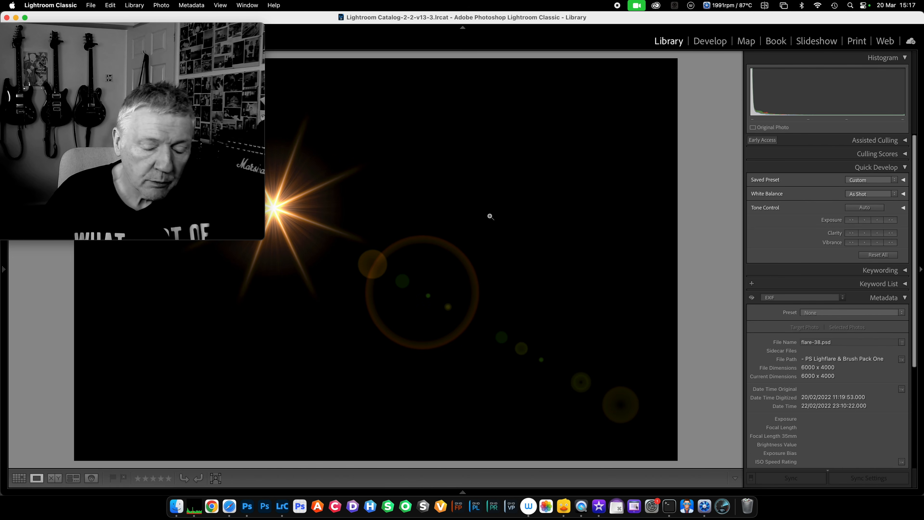
{"action": "key", "text": "g"}
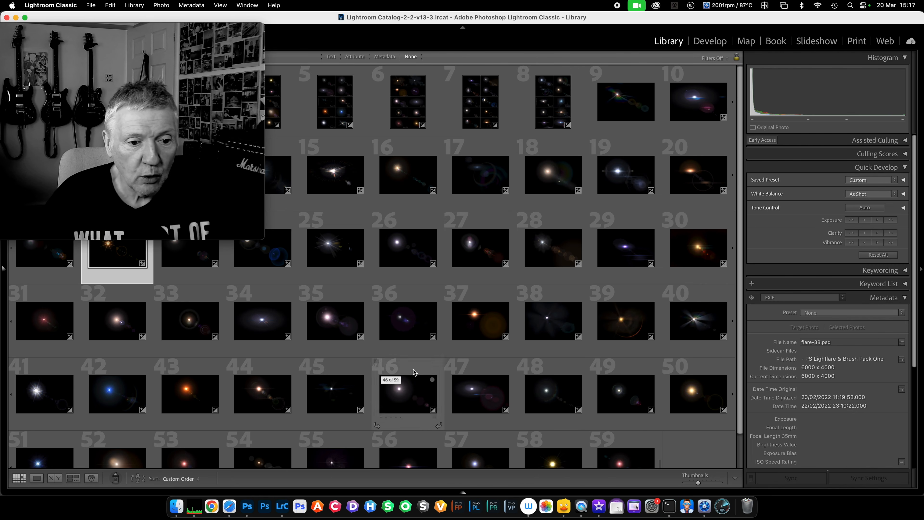
{"action": "key", "text": "equal"}
{"action": "key", "text": "equal"}
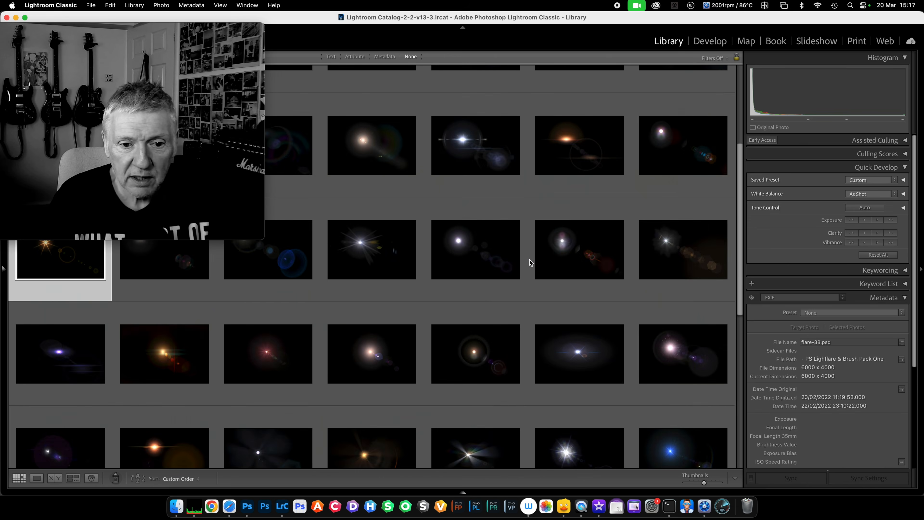
{"action": "scroll", "coordinate": [520, 262], "scroll_direction": "up", "scroll_amount": 3}
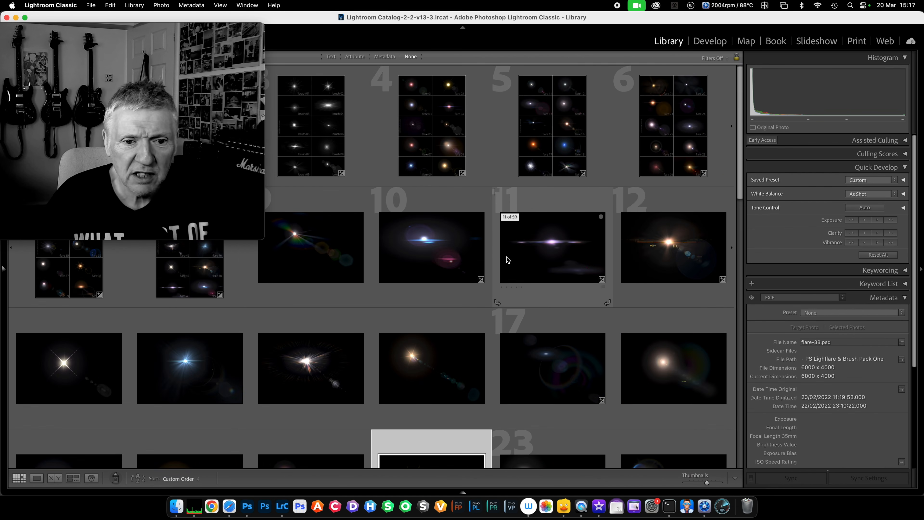
Review the Edit In options for flare-49.psd without choosing an editor
{"action": "right_click", "coordinate": [540, 256]}
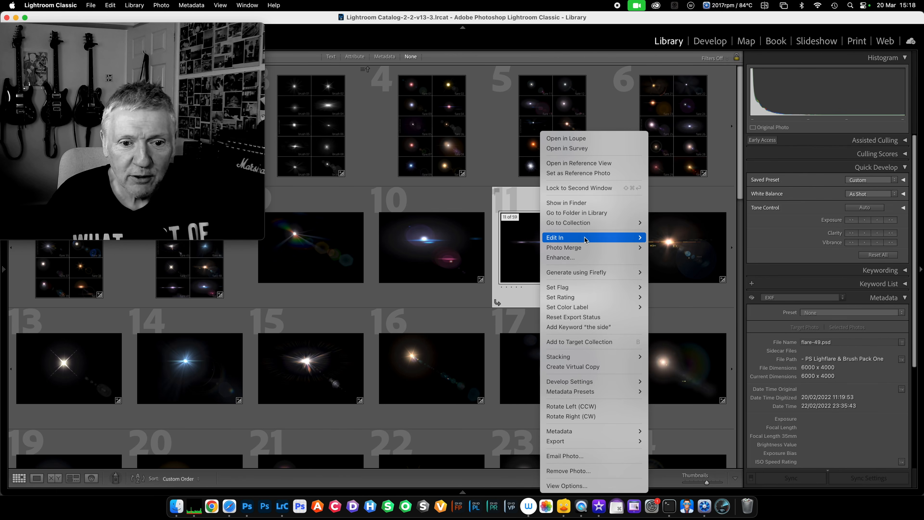
{"action": "mouse_move", "coordinate": [585, 239]}
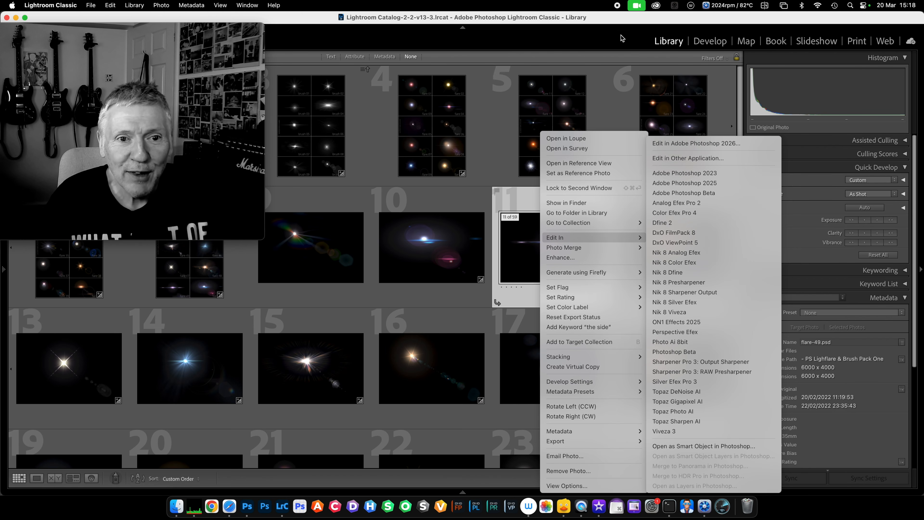
{"action": "left_click", "coordinate": [617, 19]}
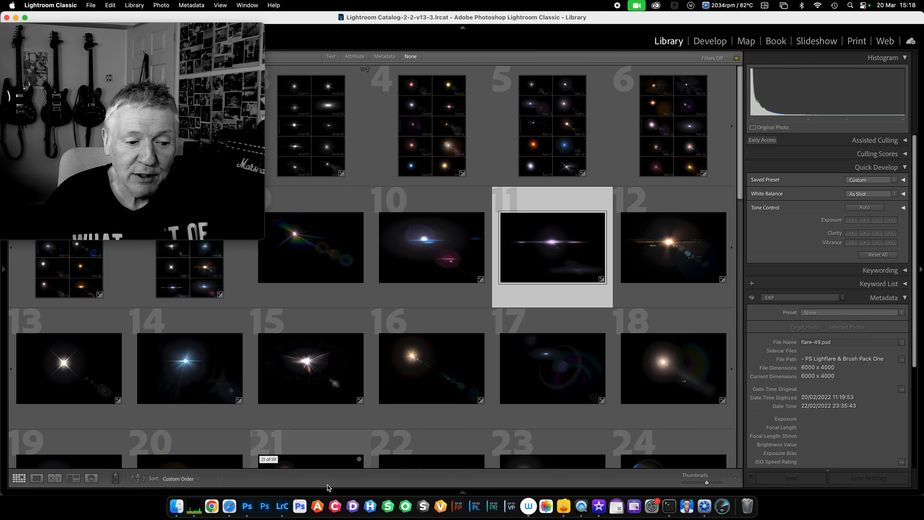
Switch back to Photoshop, view flare-21.psd, move the webcam window clear of the document tabs, and bring up the DSC_6046.NEF photo
{"action": "left_click", "coordinate": [248, 512]}
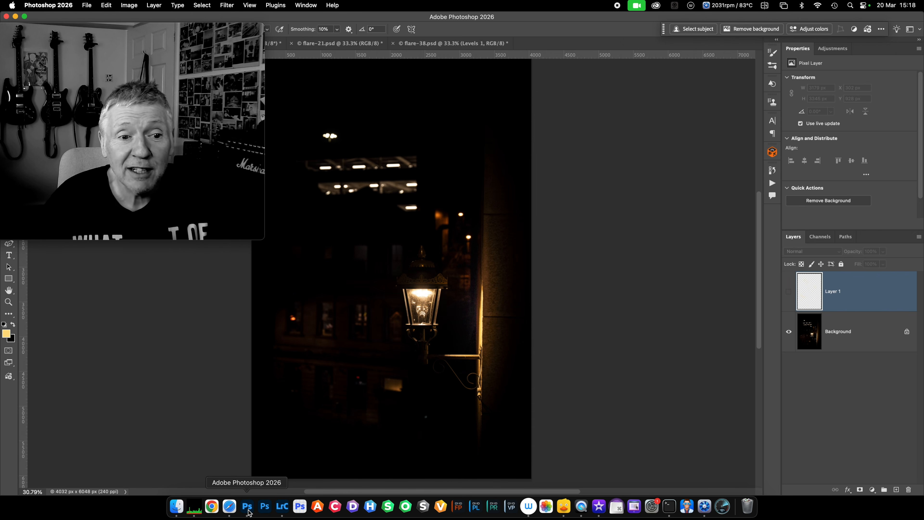
{"action": "left_click", "coordinate": [331, 46]}
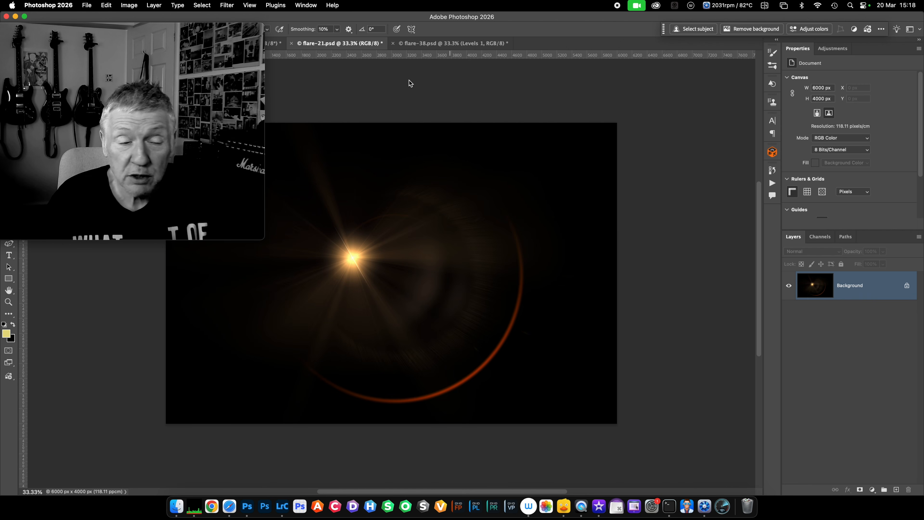
{"action": "left_click_drag", "start_coordinate": [170, 34], "coordinate": [166, 72]}
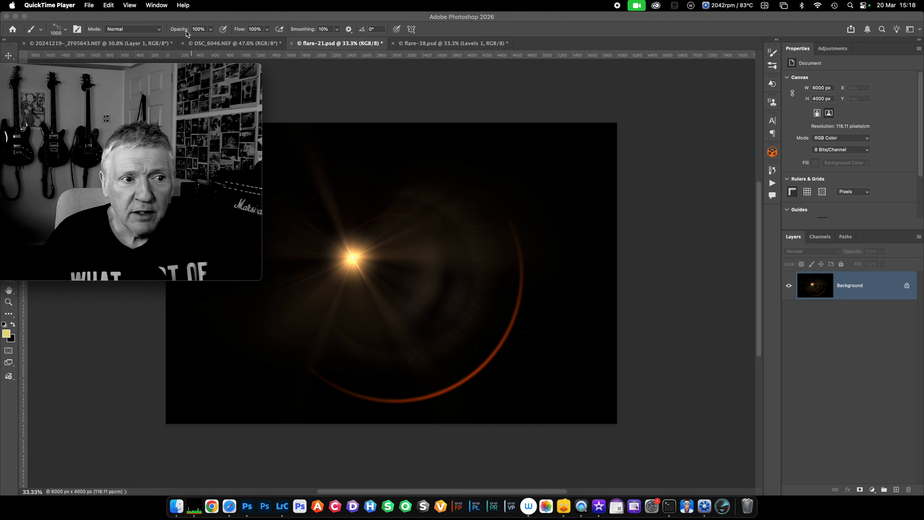
{"action": "left_click", "coordinate": [203, 46]}
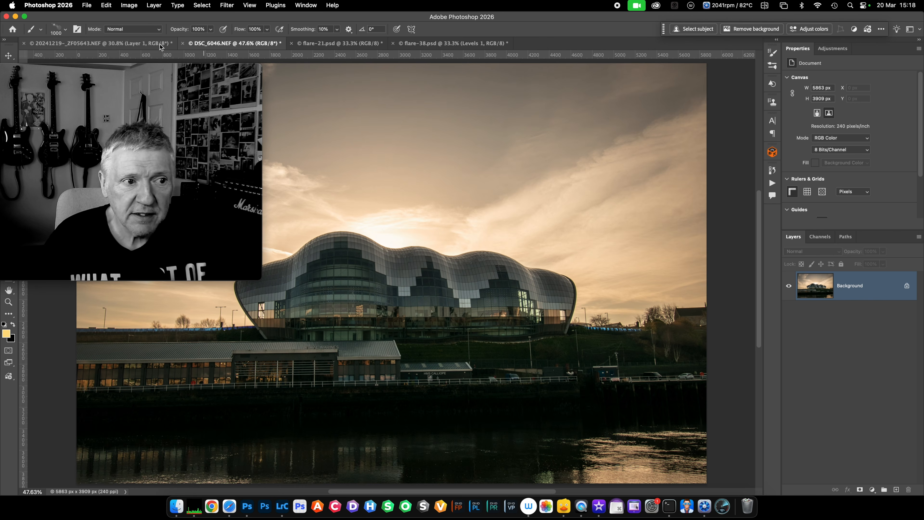
Copy the flare-21.psd Background layer into the street lamp photo and set the new layer's blend mode to Screen
{"action": "left_click", "coordinate": [142, 45]}
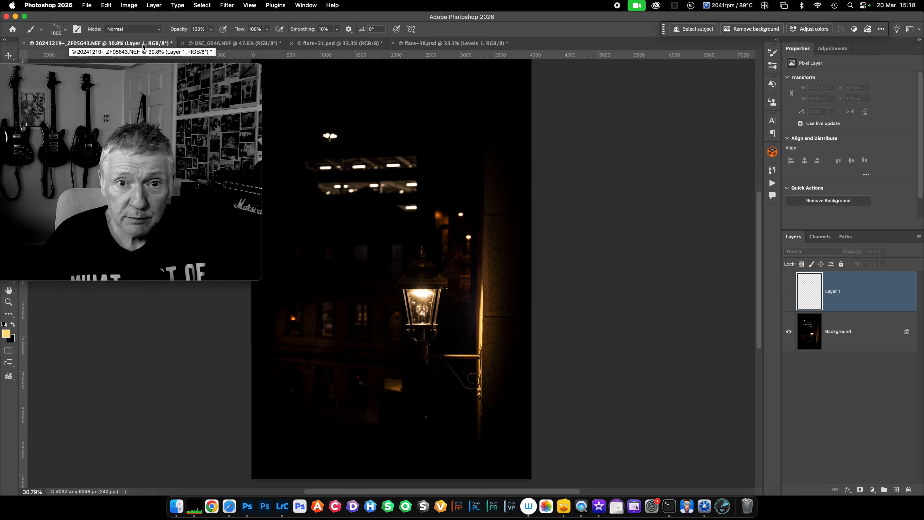
{"action": "left_click", "coordinate": [340, 43]}
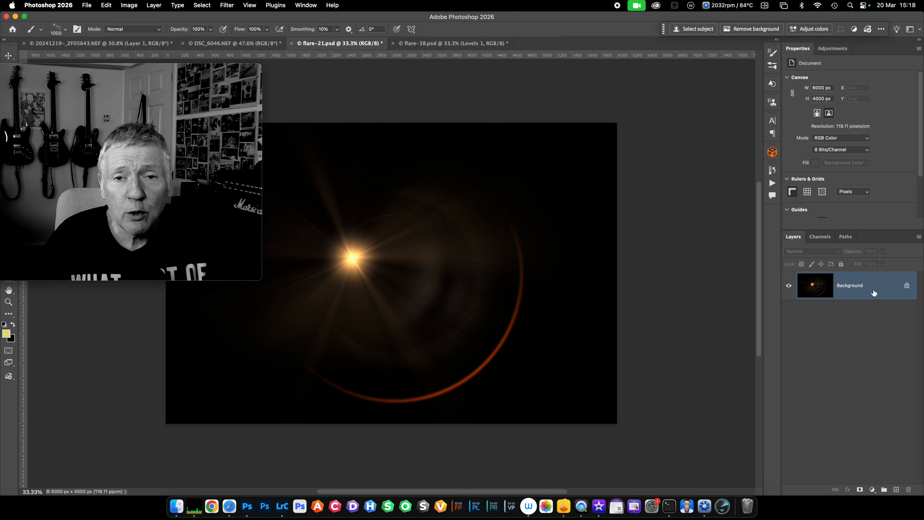
{"action": "left_click_drag", "start_coordinate": [874, 292], "coordinate": [133, 46]}
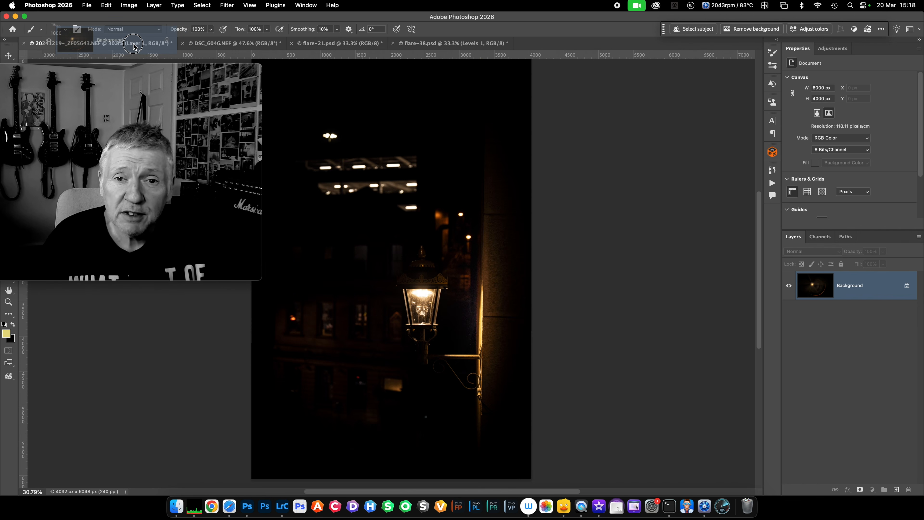
{"action": "left_click_drag", "start_coordinate": [133, 46], "coordinate": [430, 263]}
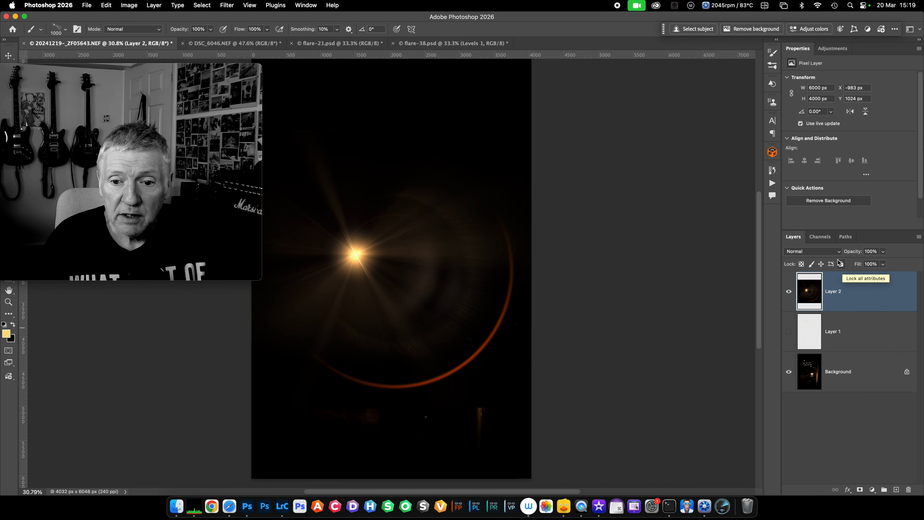
{"action": "left_click", "coordinate": [816, 251]}
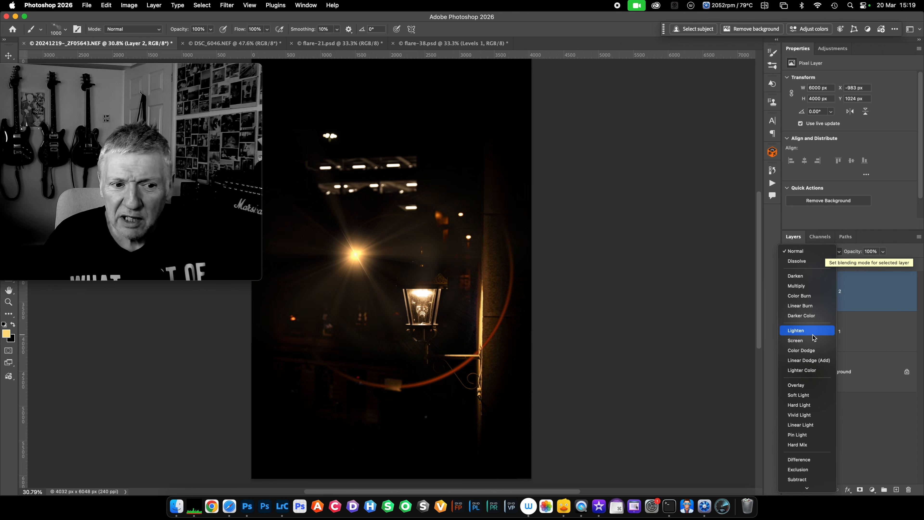
{"action": "left_click", "coordinate": [801, 341]}
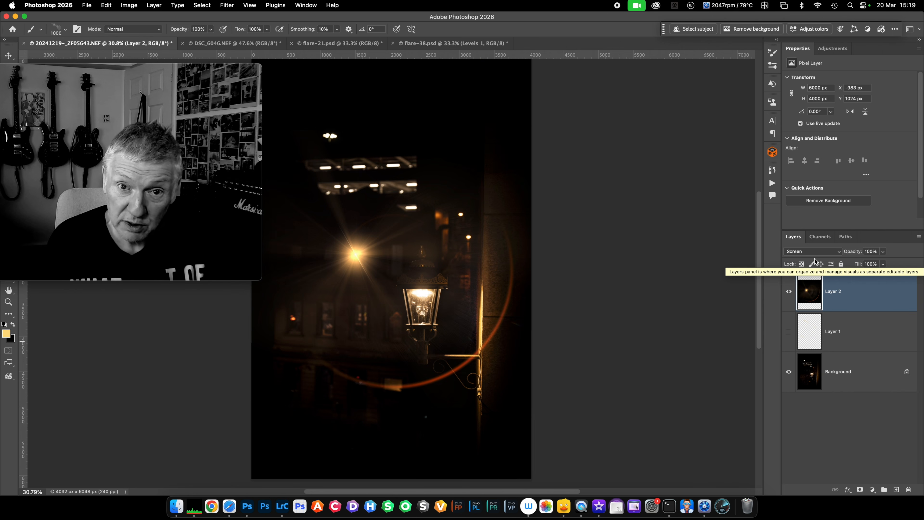
Scale the lamp photo's flare layer to about 79%, flip it horizontally and place its light source over the lamp
{"action": "key", "text": "super+t"}
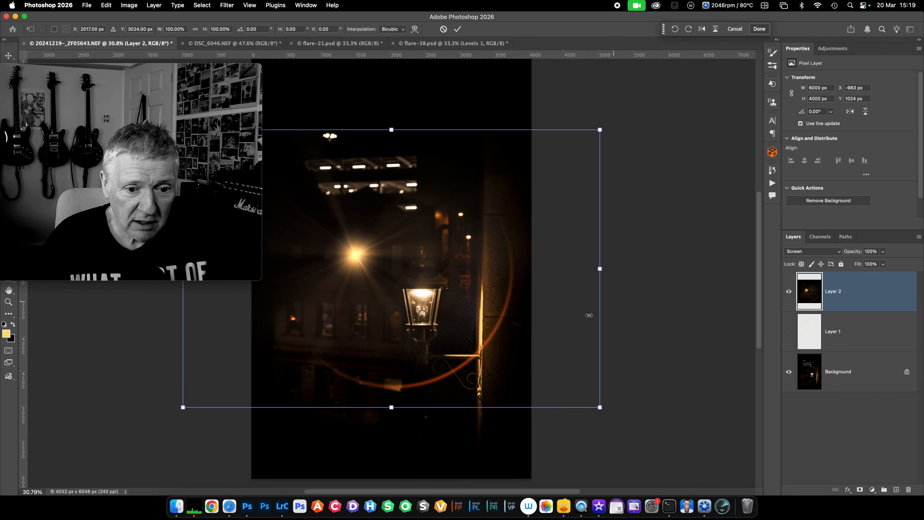
{"action": "left_click_drag", "start_coordinate": [602, 412], "coordinate": [515, 342]}
{"action": "left_click_drag", "start_coordinate": [366, 251], "coordinate": [469, 329]}
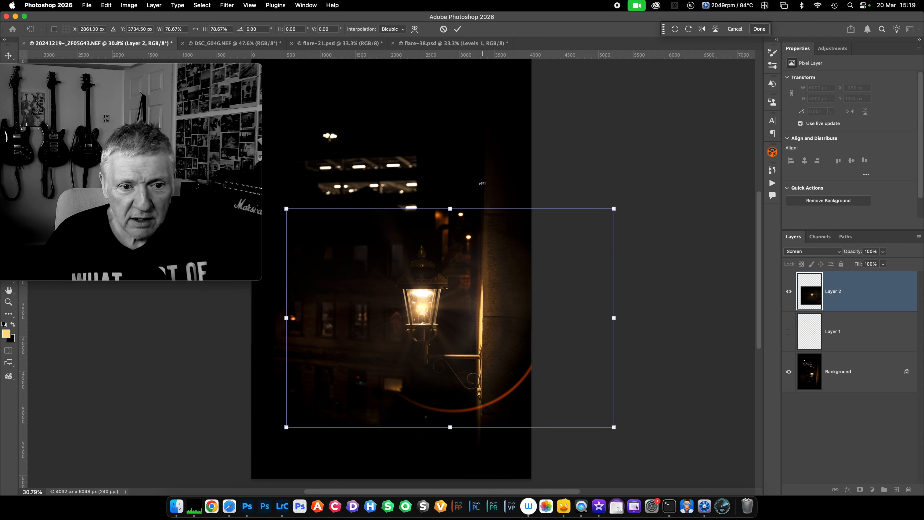
{"action": "right_click", "coordinate": [467, 308]}
{"action": "left_click", "coordinate": [505, 477]}
{"action": "left_click_drag", "start_coordinate": [469, 311], "coordinate": [411, 309]}
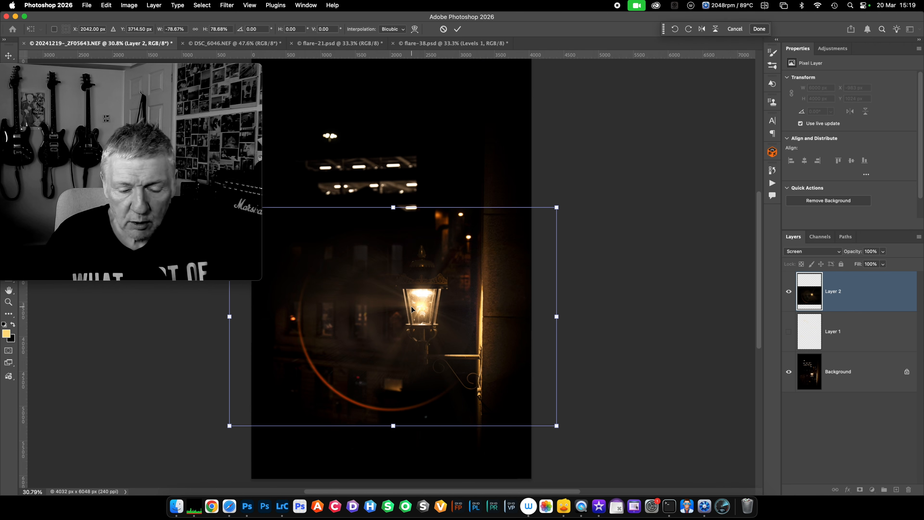
{"action": "key", "text": "Return"}
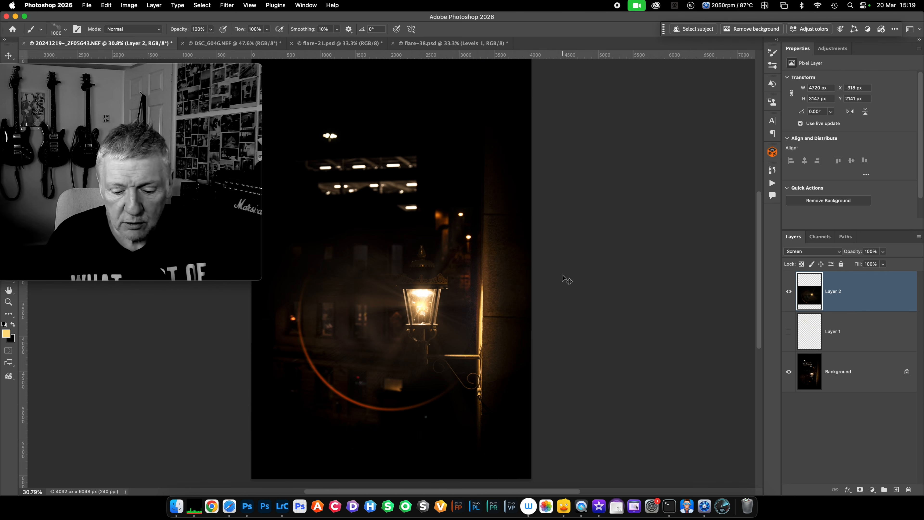
{"action": "key", "text": "super+equal"}
{"action": "key", "text": "super+equal"}
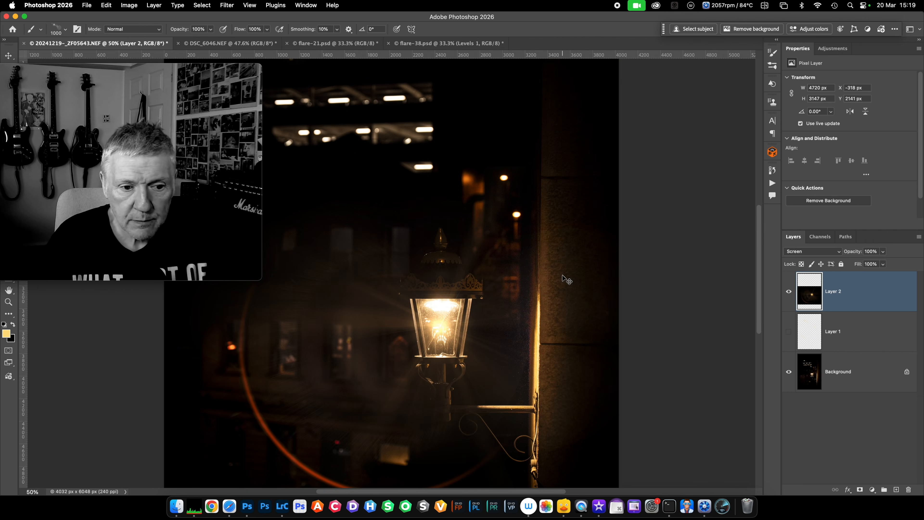
{"action": "left_click_drag", "start_coordinate": [532, 402], "coordinate": [610, 300]}
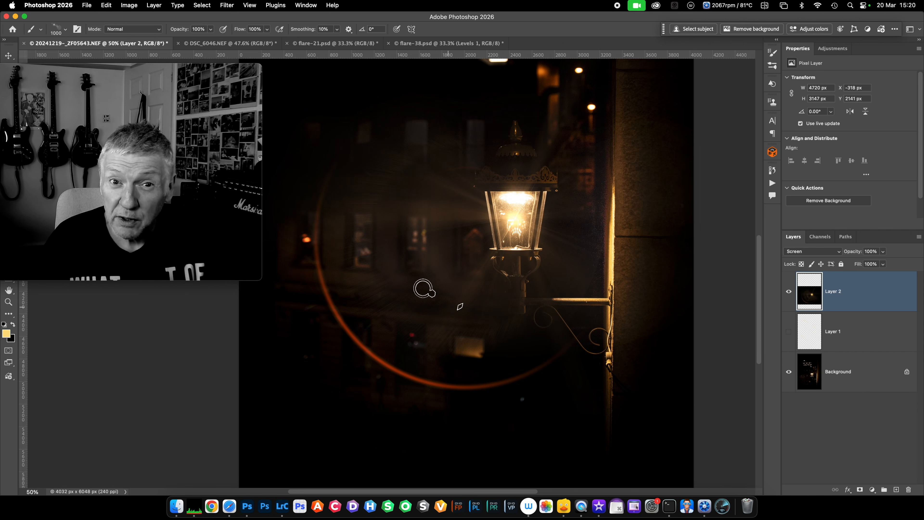
Copy the flare-38.psd Background layer centred into the DSC_6046.NEF photo and set the new layer's blend mode to Screen
{"action": "left_click", "coordinate": [222, 44]}
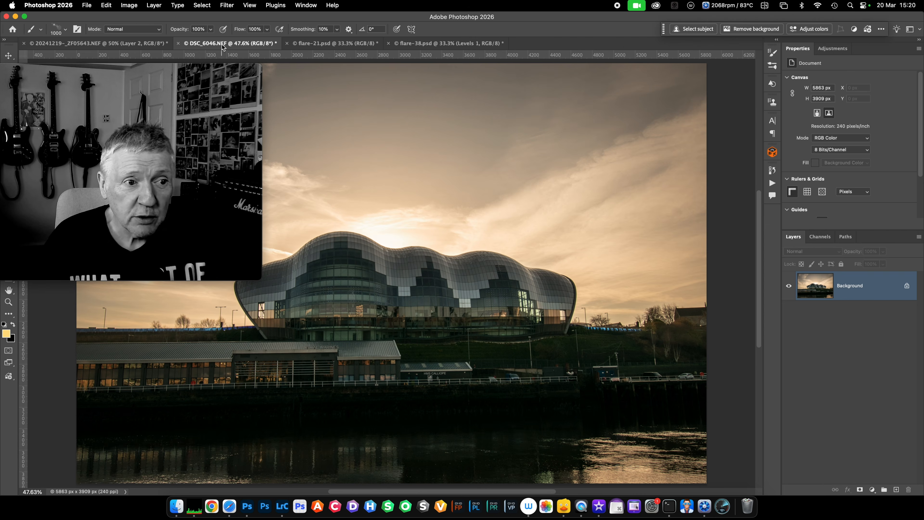
{"action": "mouse_move", "coordinate": [223, 71]}
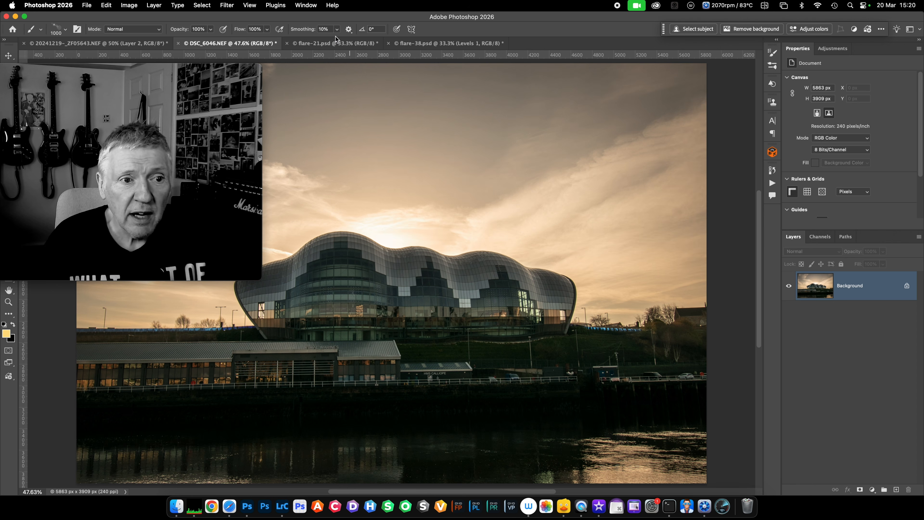
{"action": "left_click", "coordinate": [434, 44]}
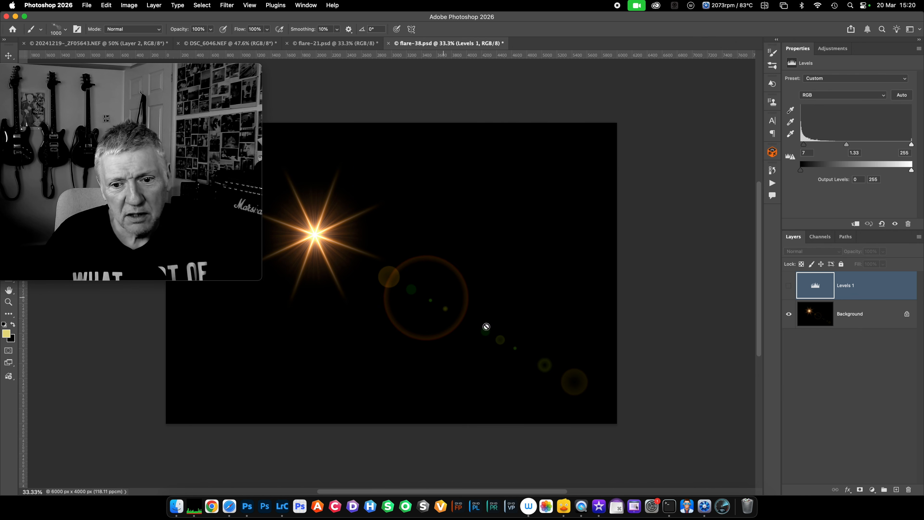
{"action": "left_click", "coordinate": [873, 318]}
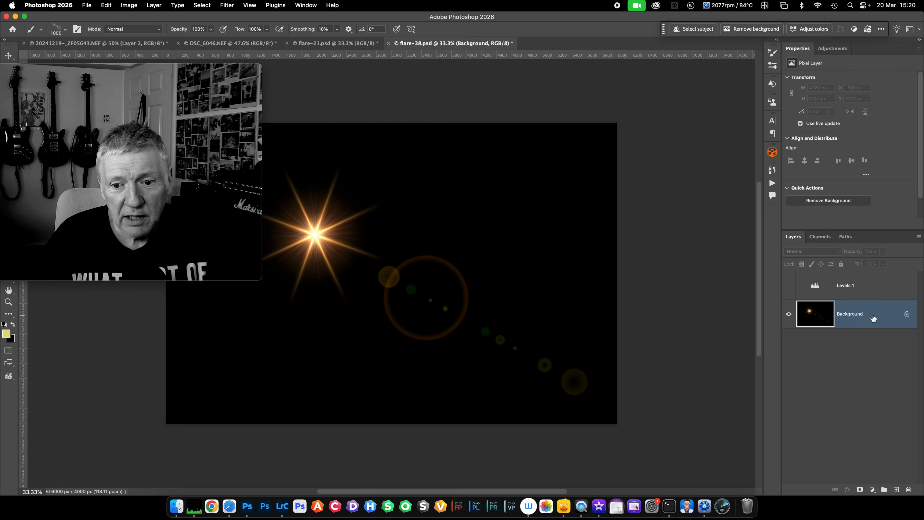
{"action": "left_click_drag", "start_coordinate": [872, 318], "coordinate": [617, 88]}
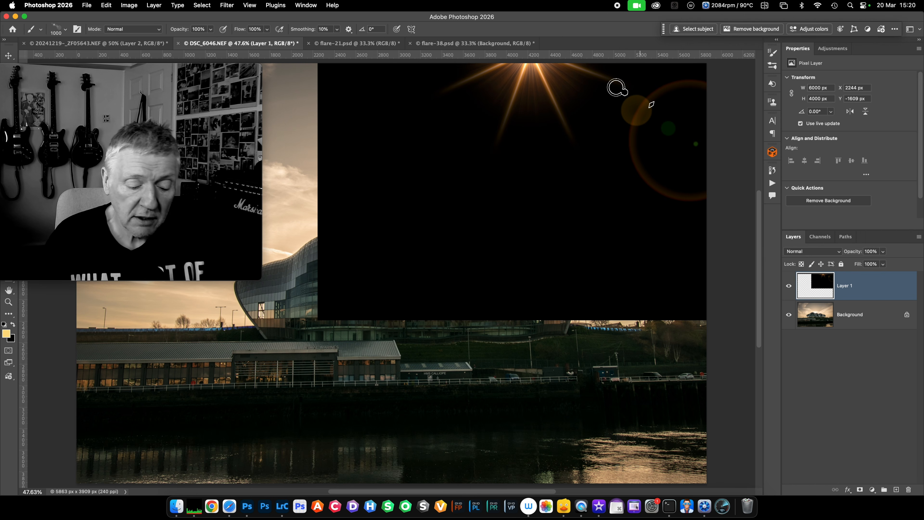
{"action": "key", "text": "super+z"}
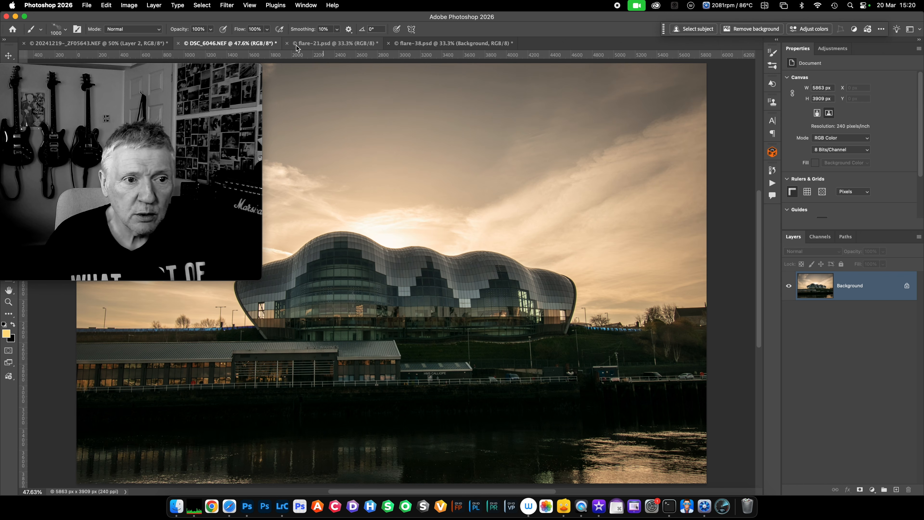
{"action": "left_click", "coordinate": [433, 44]}
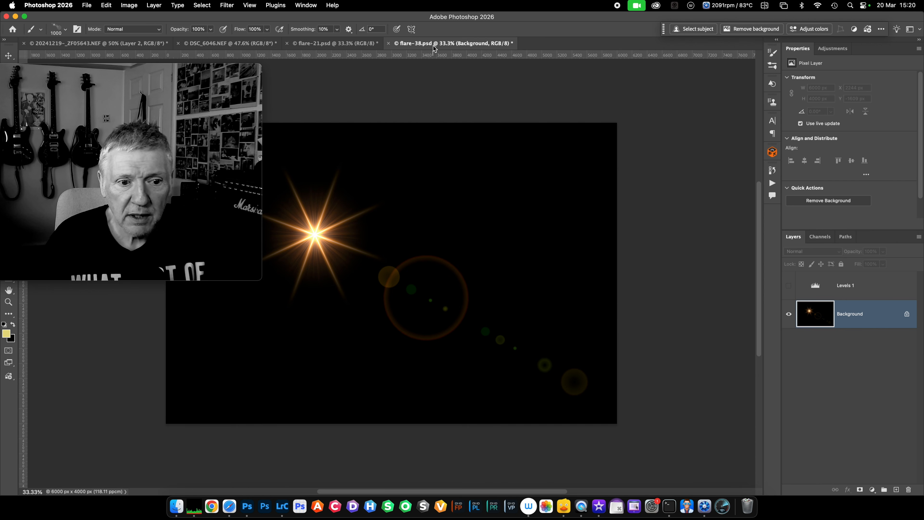
{"action": "left_click_drag", "start_coordinate": [882, 323], "coordinate": [636, 84]}
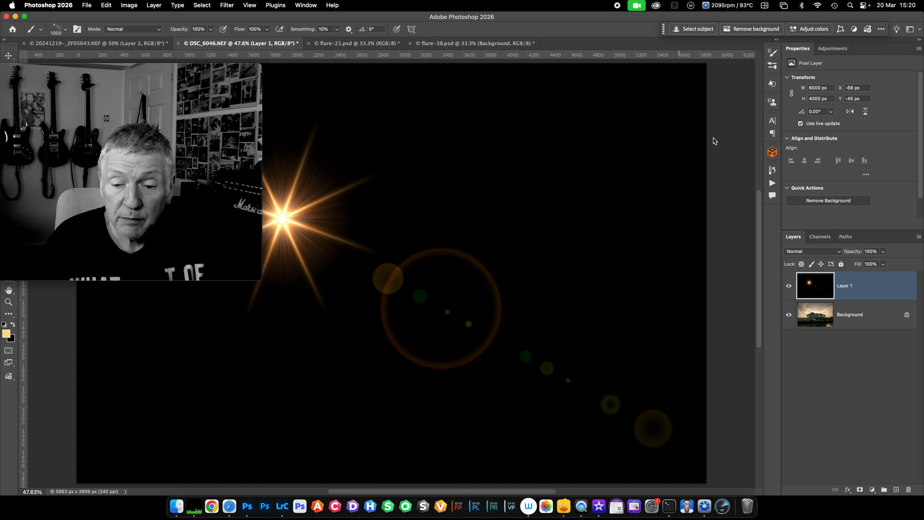
{"action": "left_click", "coordinate": [822, 253]}
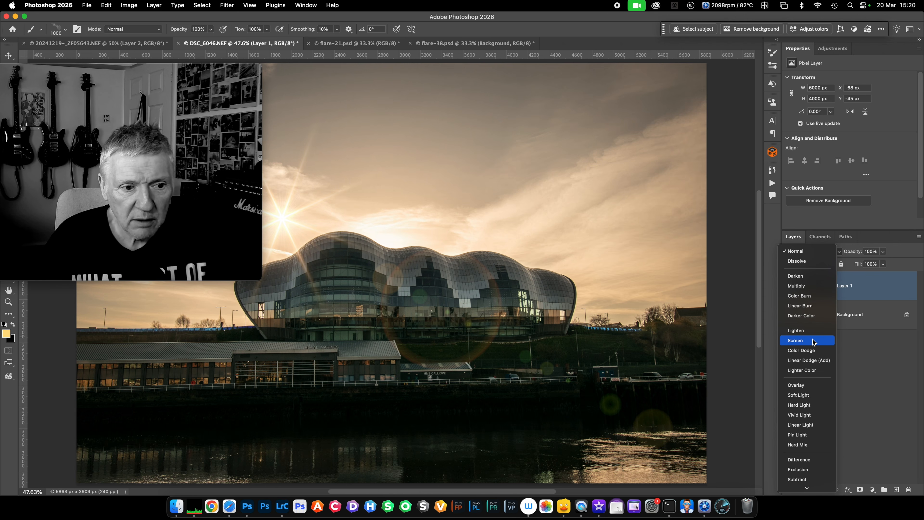
{"action": "left_click", "coordinate": [813, 340]}
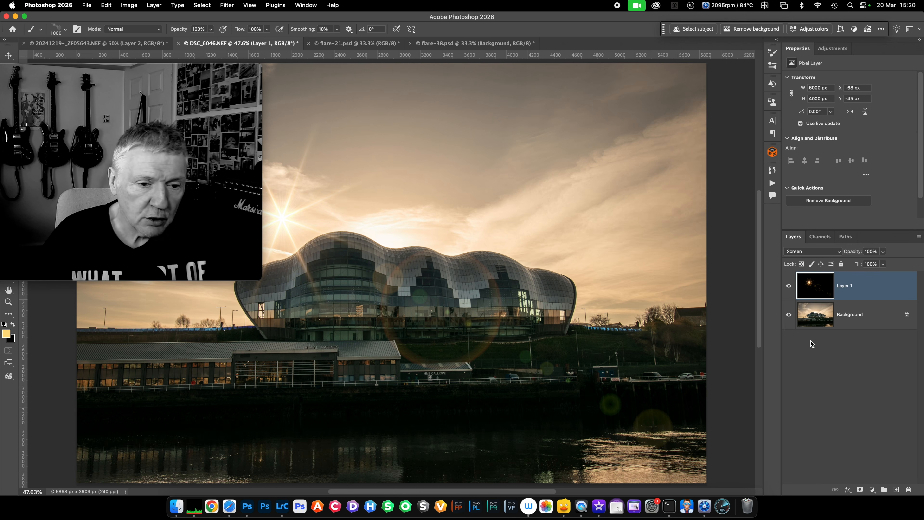
Scale the flare layer to about 81% and place its starburst over the sun at the building's roofline
{"action": "key", "text": "super+t"}
{"action": "left_click_drag", "start_coordinate": [391, 264], "coordinate": [512, 294]}
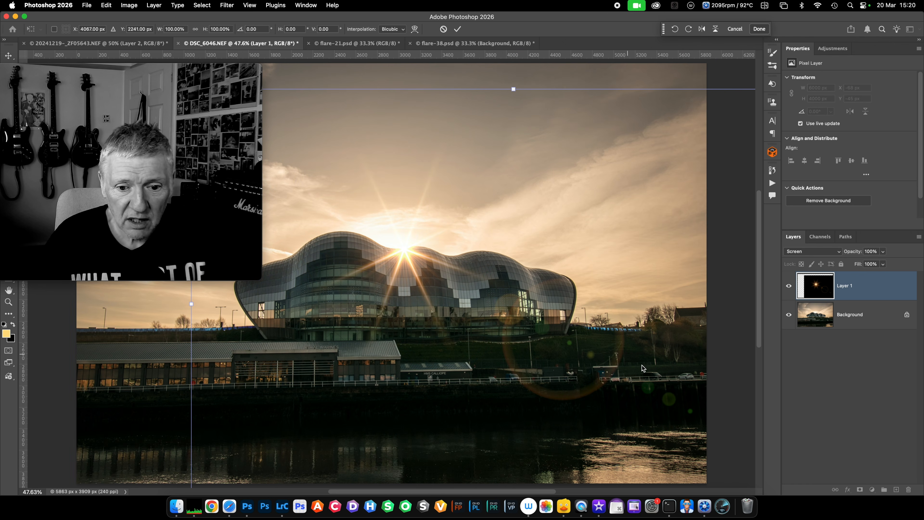
{"action": "key", "text": "super+minus"}
{"action": "key", "text": "super+minus"}
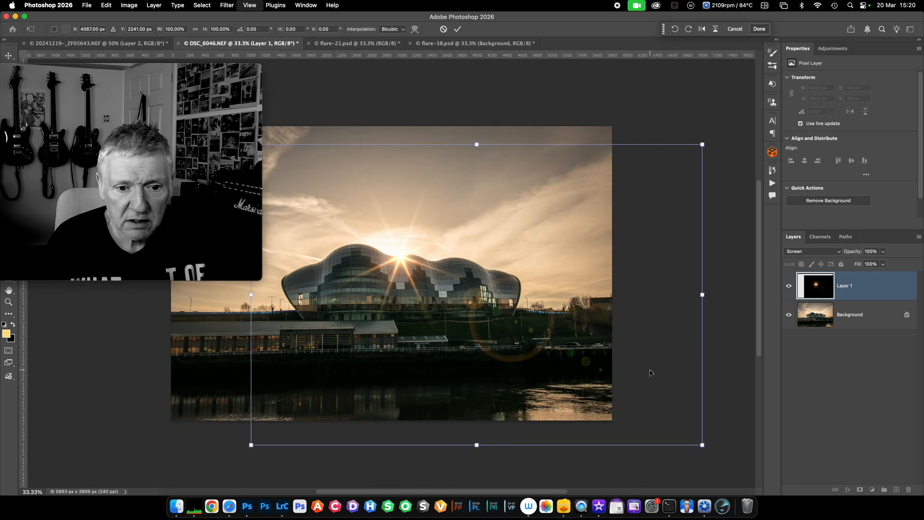
{"action": "left_click_drag", "start_coordinate": [626, 403], "coordinate": [554, 363]}
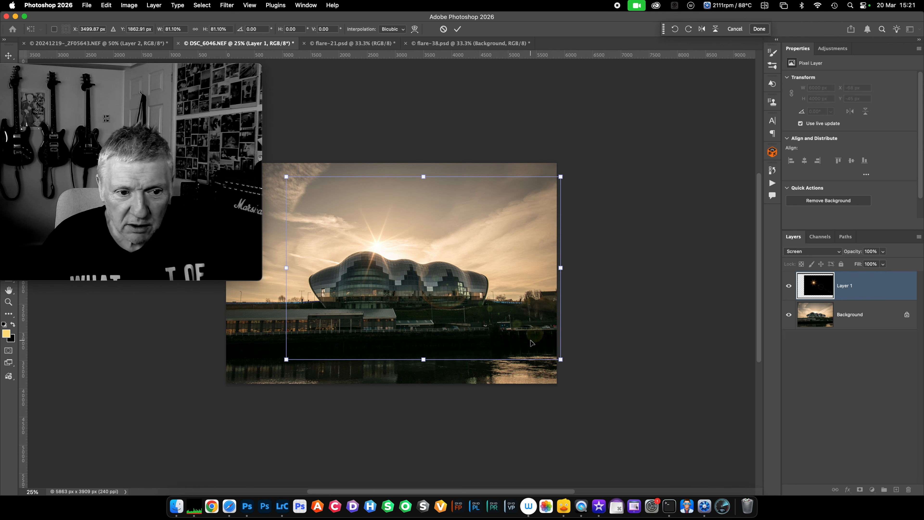
{"action": "left_click_drag", "start_coordinate": [478, 287], "coordinate": [489, 299]}
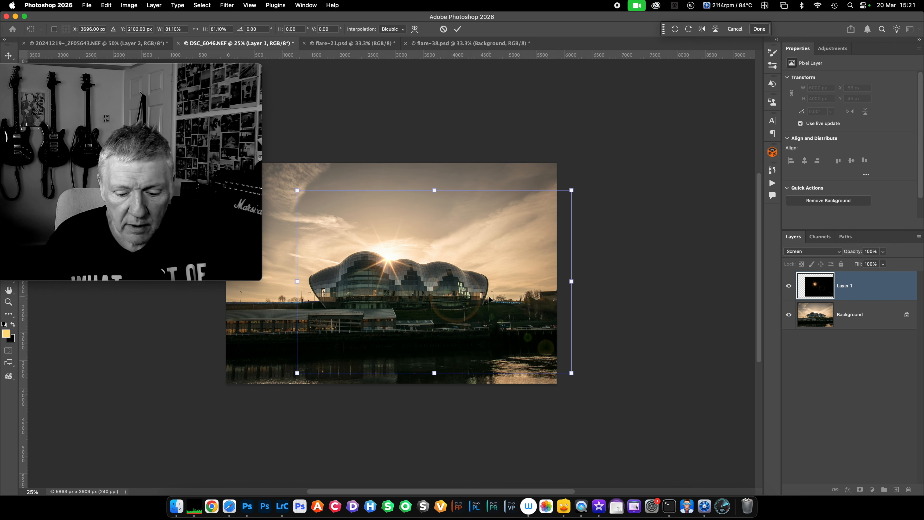
{"action": "key", "text": "Return"}
{"action": "scroll", "coordinate": [491, 301], "scroll_direction": "up", "scroll_amount": 3}
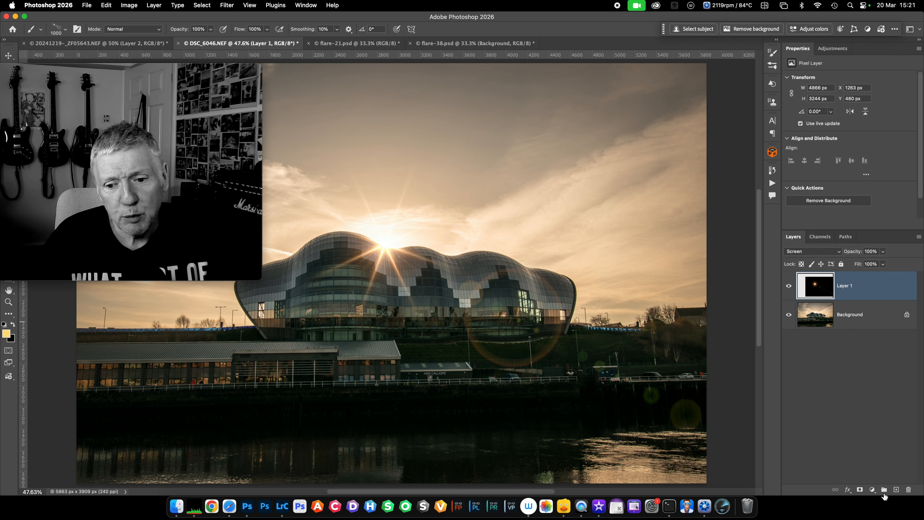
Add a Curves adjustment clipped to the flare layer and brighten it with a curve point at input 80, output 153
{"action": "left_click", "coordinate": [872, 489]}
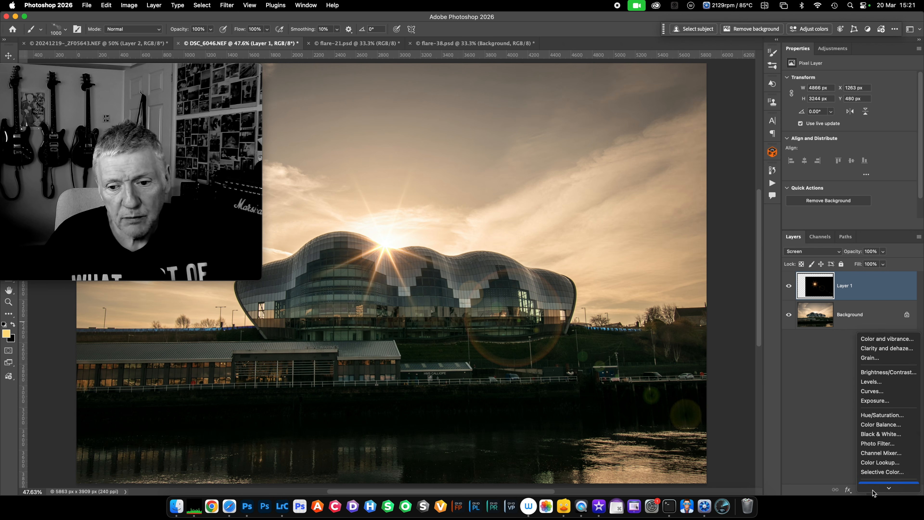
{"action": "left_click", "coordinate": [881, 382]}
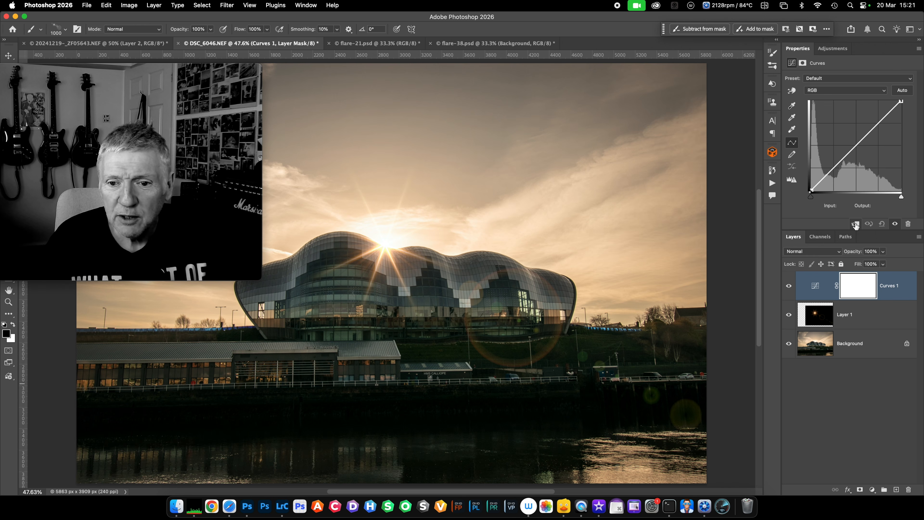
{"action": "mouse_move", "coordinate": [857, 145]}
{"action": "left_mouse_down"}
{"action": "mouse_move", "coordinate": [857, 161]}
{"action": "mouse_move", "coordinate": [846, 135]}
{"action": "mouse_move", "coordinate": [860, 169]}
{"action": "mouse_move", "coordinate": [850, 155]}
{"action": "left_mouse_up"}
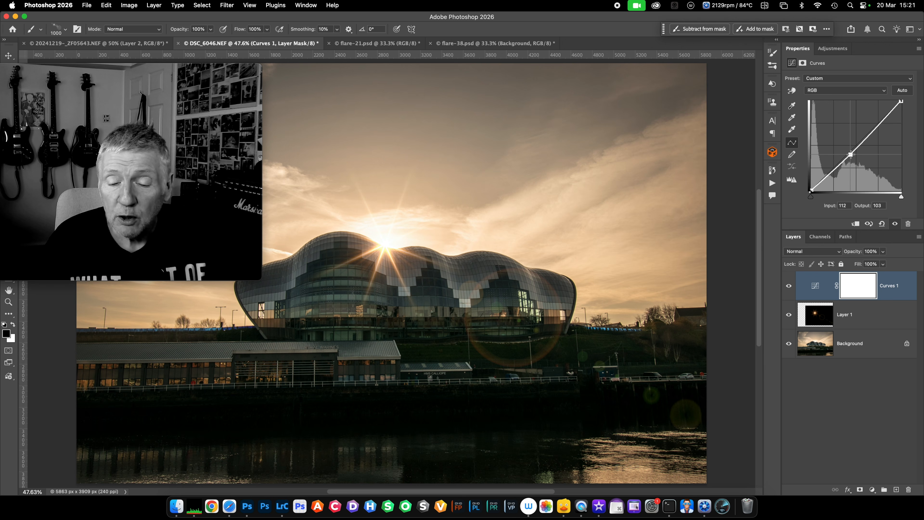
{"action": "left_click", "coordinate": [855, 225]}
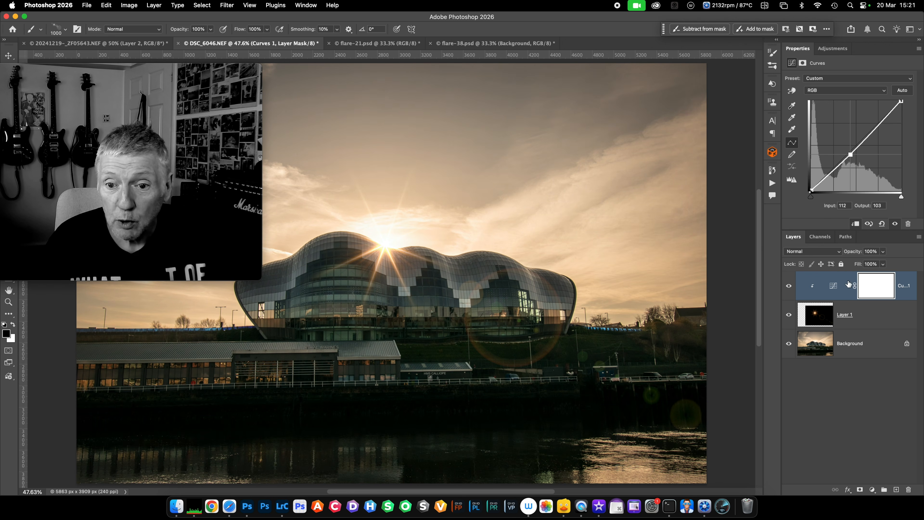
{"action": "left_click_drag", "start_coordinate": [851, 156], "coordinate": [839, 135]}
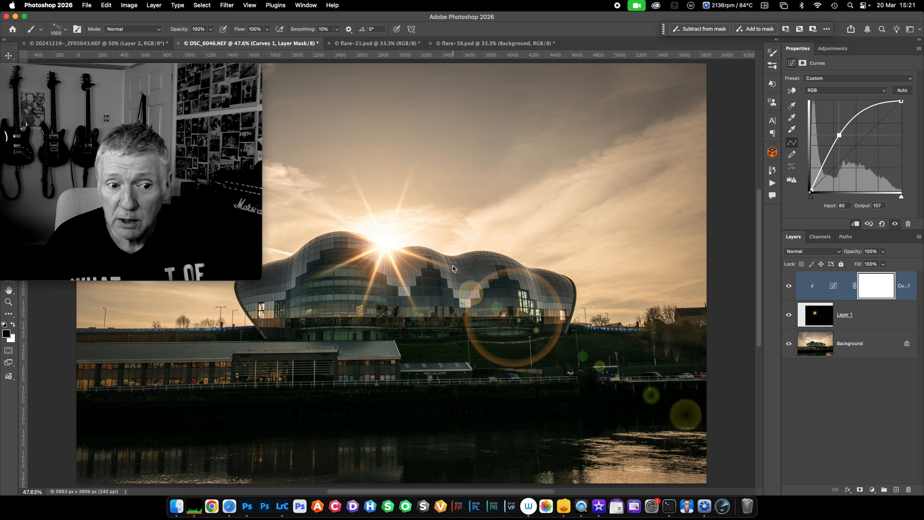
{"action": "mouse_move", "coordinate": [838, 135]}
{"action": "left_mouse_down"}
{"action": "mouse_move", "coordinate": [846, 125]}
{"action": "mouse_move", "coordinate": [839, 136]}
{"action": "left_mouse_up"}
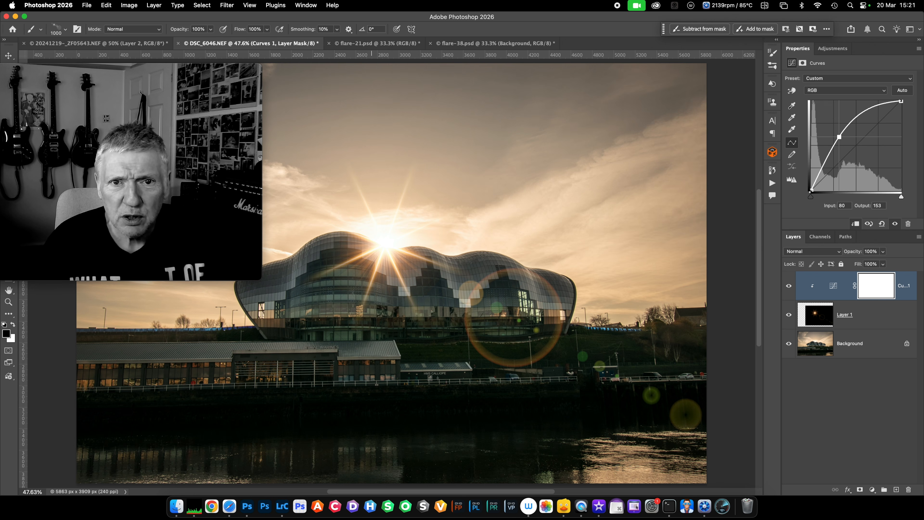
Target the Curves adjustment's layer mask and switch the brush to the Soft Round preset from General Brushes
{"action": "left_click", "coordinate": [881, 288]}
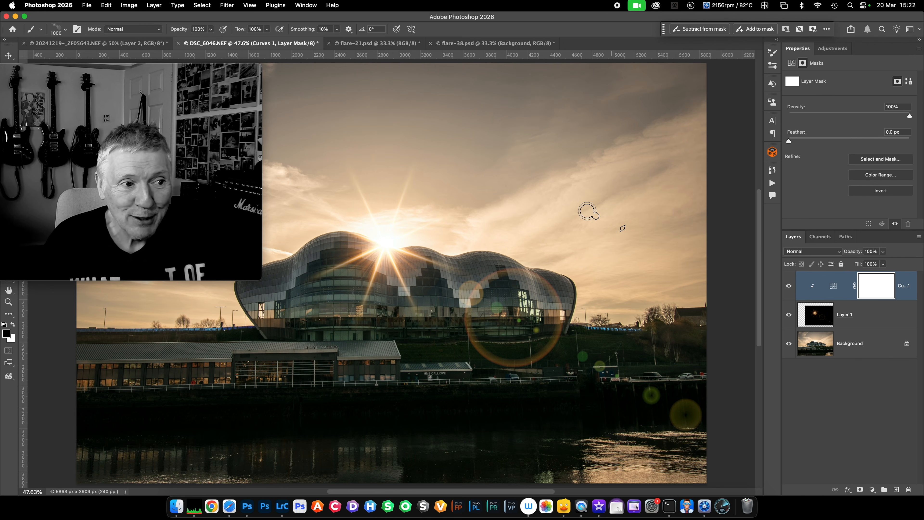
{"action": "left_click", "coordinate": [60, 29]}
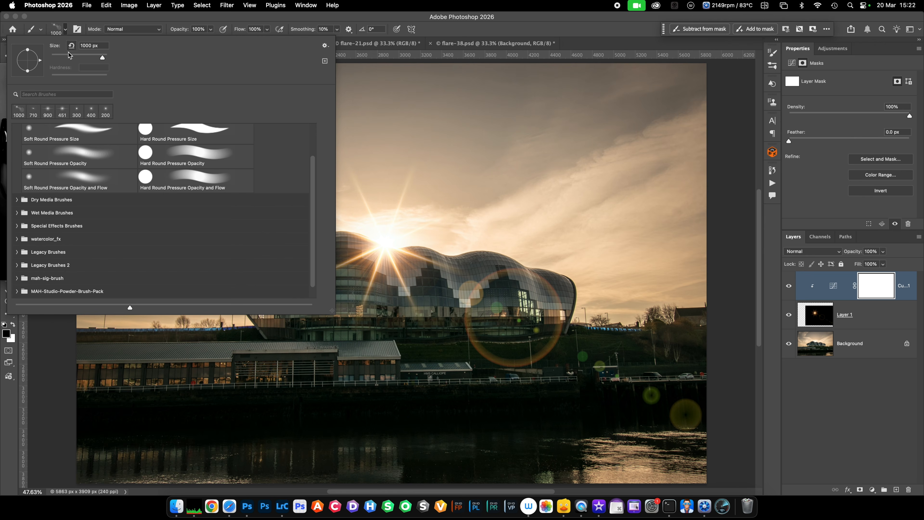
{"action": "scroll", "coordinate": [139, 142], "scroll_direction": "up", "scroll_amount": 3}
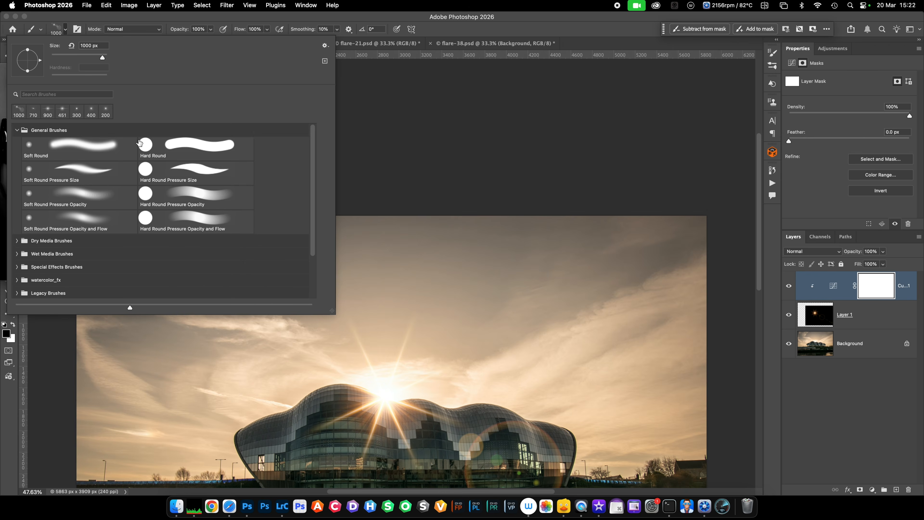
{"action": "left_click", "coordinate": [73, 145]}
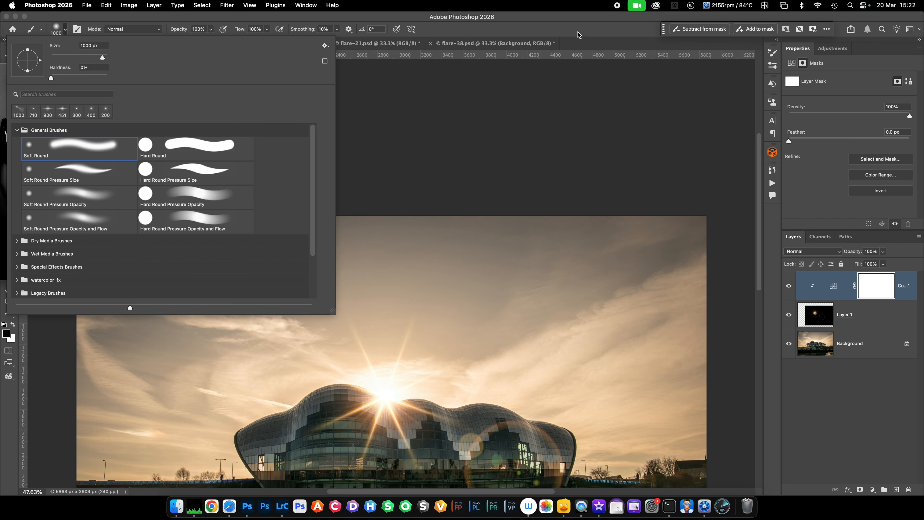
{"action": "left_click", "coordinate": [596, 22]}
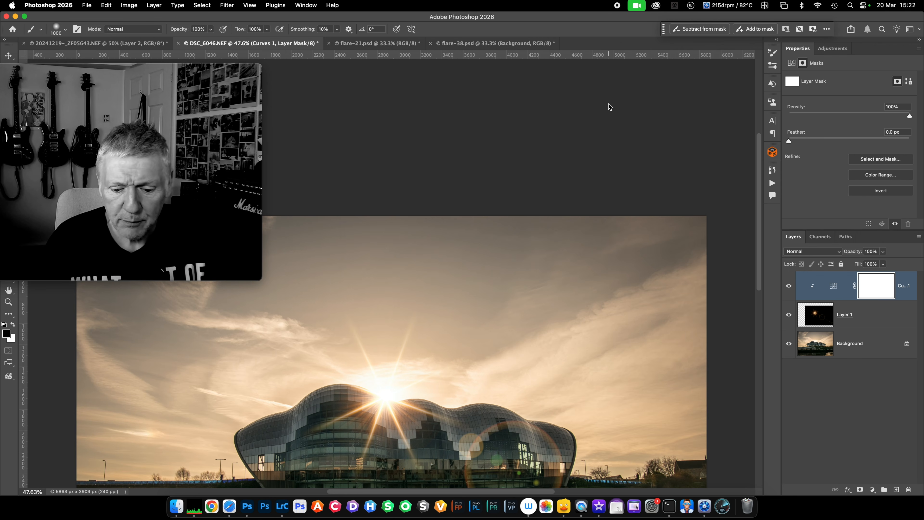
{"action": "scroll", "coordinate": [609, 103], "scroll_direction": "down", "scroll_amount": 5}
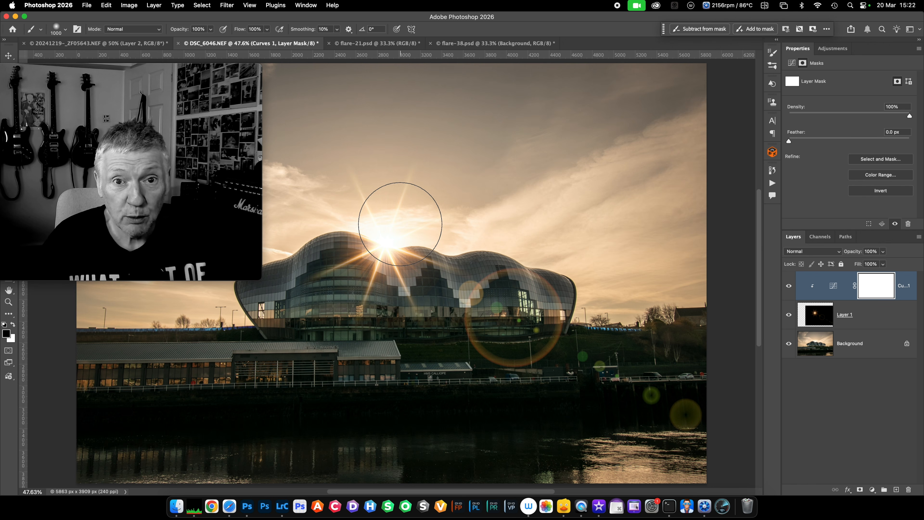
Paint with black on the Curves mask over the sun to remove the brightening from the starburst's centre
{"action": "key", "text": "x"}
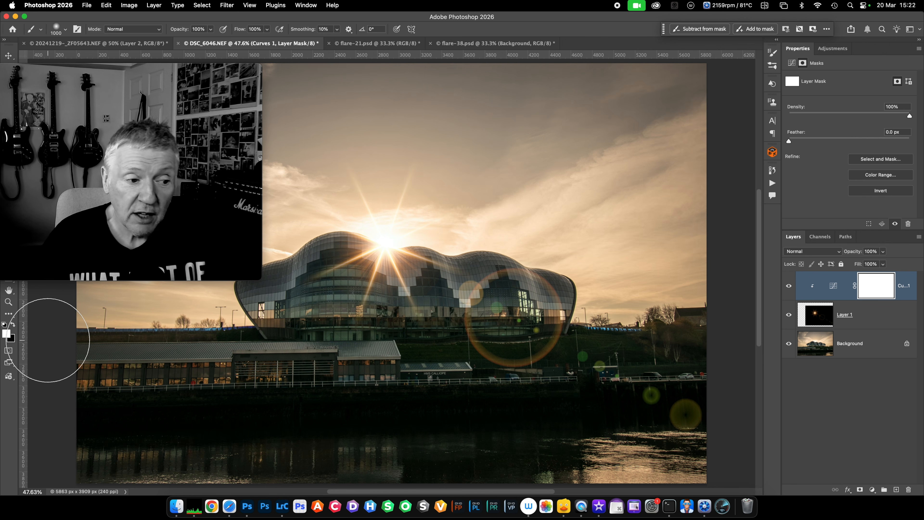
{"action": "key", "text": "x"}
{"action": "key", "text": "x"}
{"action": "key", "text": "x"}
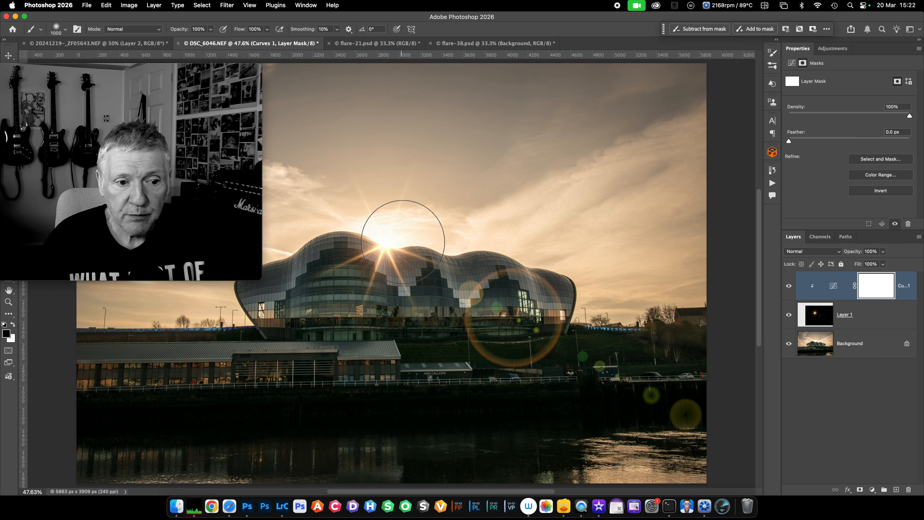
{"action": "left_click", "coordinate": [381, 219]}
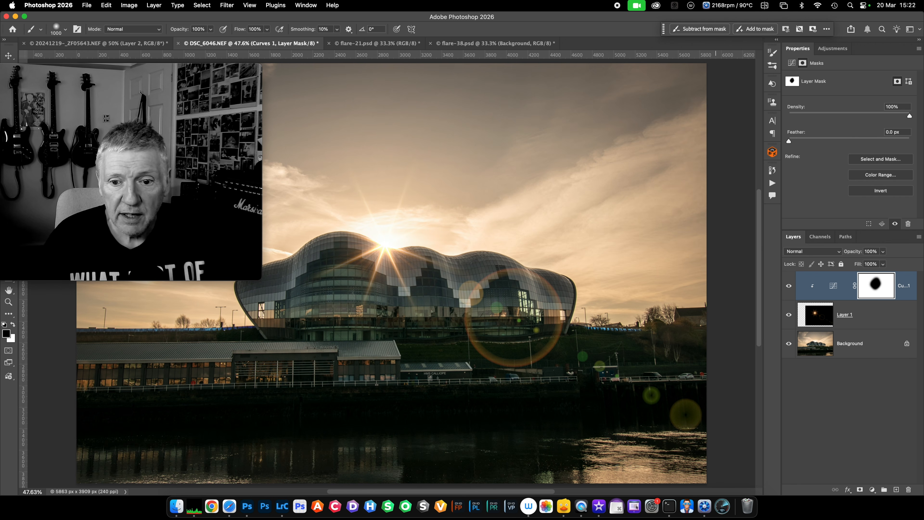
Toggle the Curves layer's visibility off and on to compare the flare with and without the masked brightening
{"action": "left_click", "coordinate": [789, 286]}
{"action": "left_click", "coordinate": [788, 287]}
{"action": "left_click", "coordinate": [788, 286]}
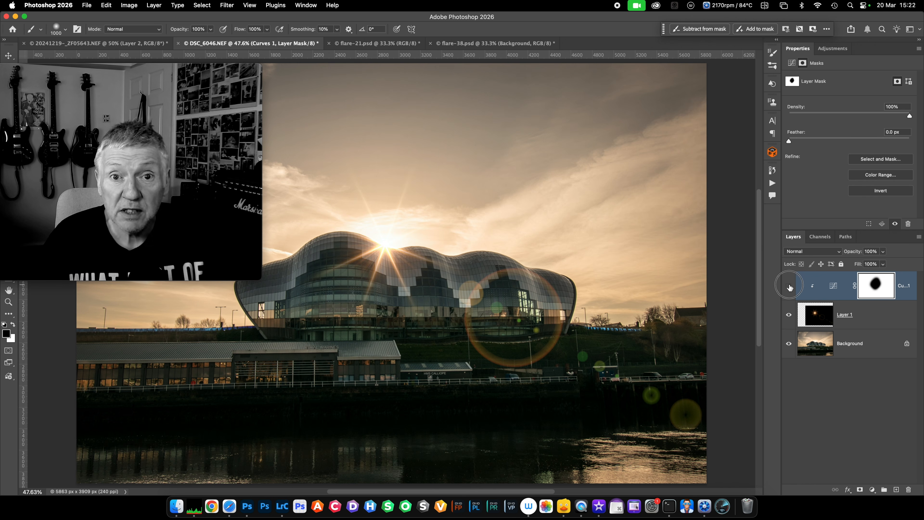
{"action": "left_click", "coordinate": [788, 286]}
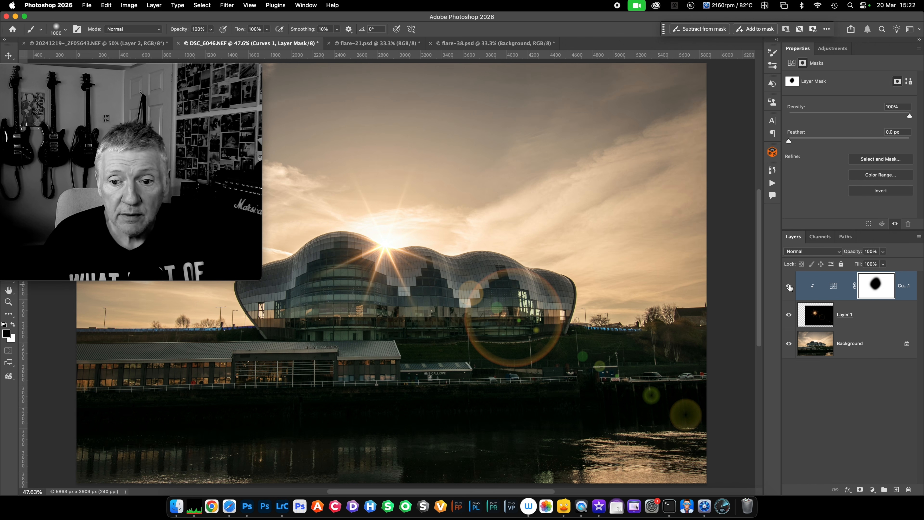
Leave the Curves layer's opacity and select the flare layer, Layer 1, beneath it
{"action": "left_click", "coordinate": [857, 254]}
{"action": "left_click_drag", "start_coordinate": [858, 254], "coordinate": [885, 254]}
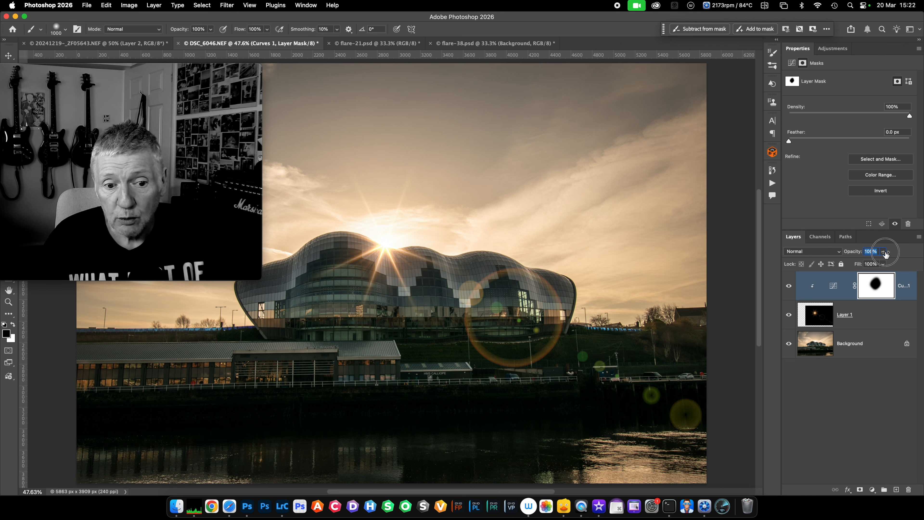
{"action": "left_click", "coordinate": [878, 318]}
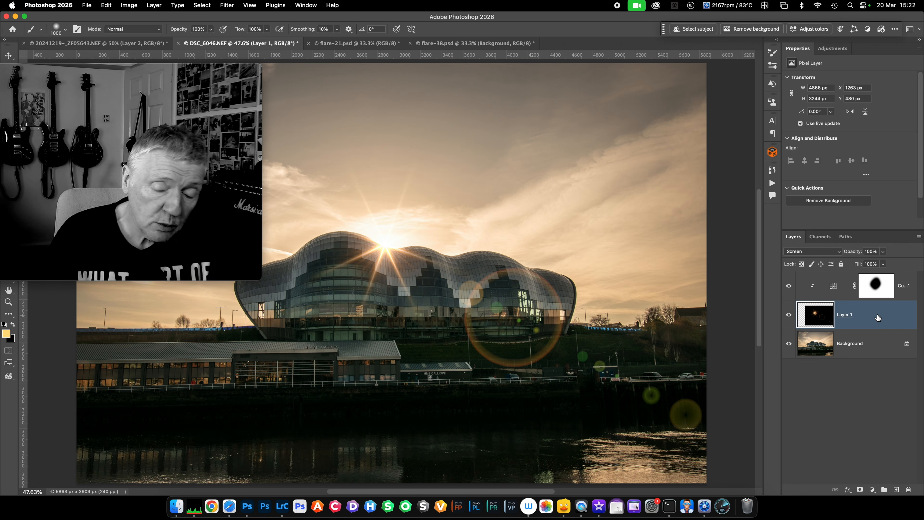